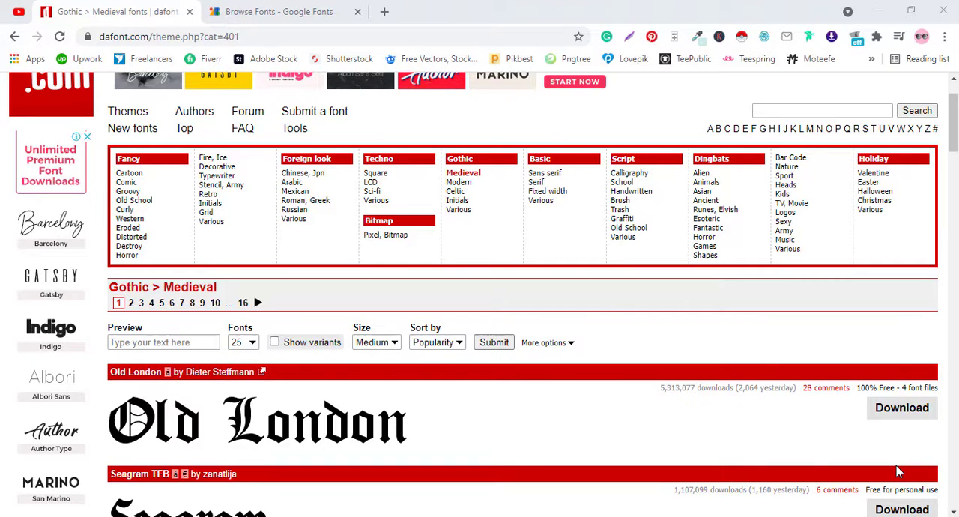
Look at the Google Fonts catalogue and return to the dafont Medieval fonts page
scroll(669, 427, up, 1)
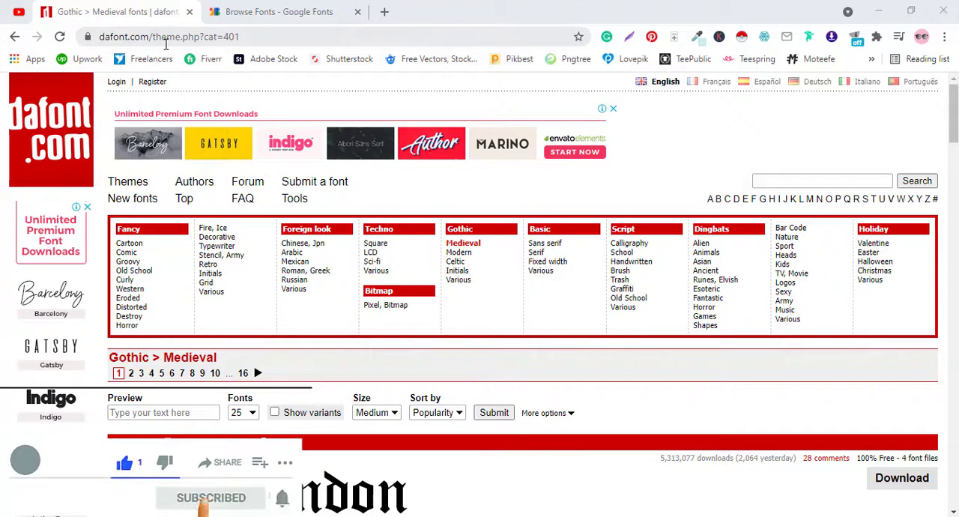
click(279, 11)
scroll(617, 289, up, 6)
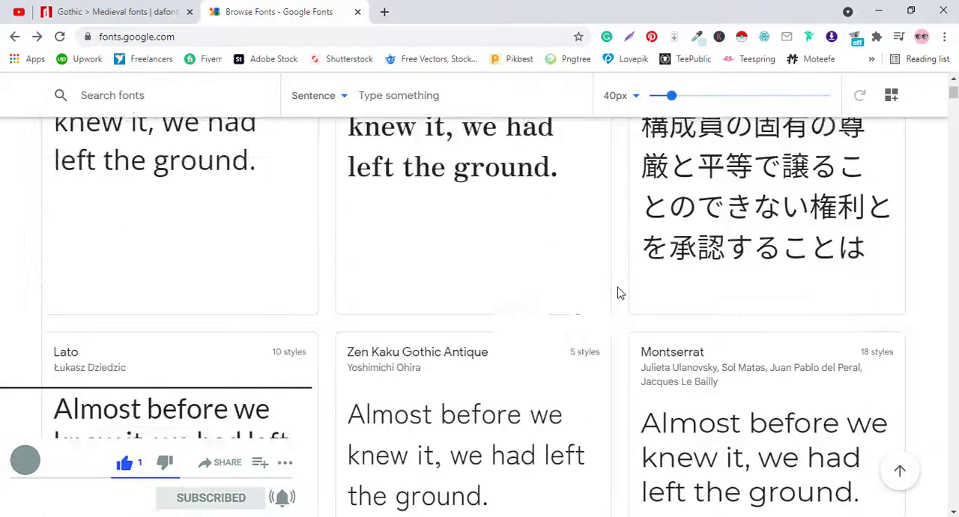
scroll(619, 293, up, 1)
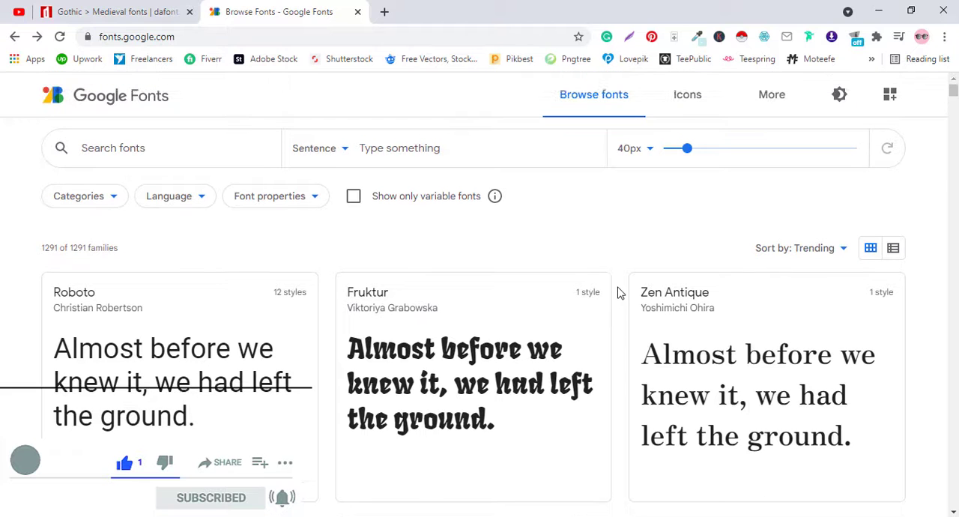
click(160, 12)
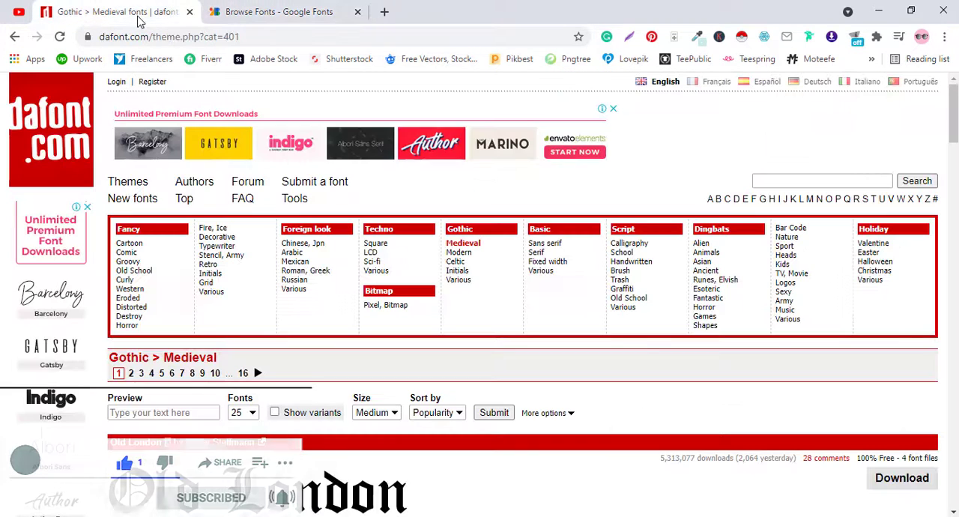
Find the Blackside font in dafont's Medieval category and save its ZIP archive as blackside_2 on the Desktop
scroll(620, 320, down, 3)
scroll(622, 321, down, 3)
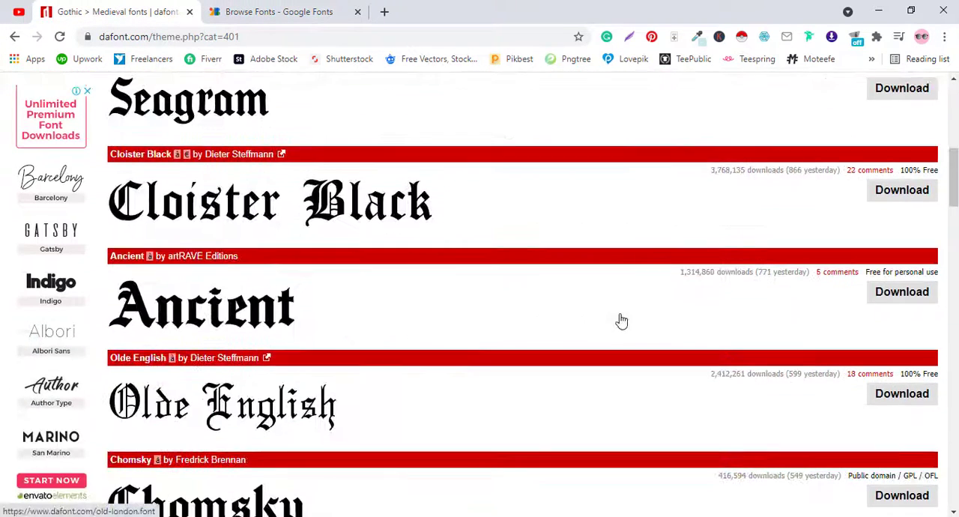
scroll(621, 320, down, 5)
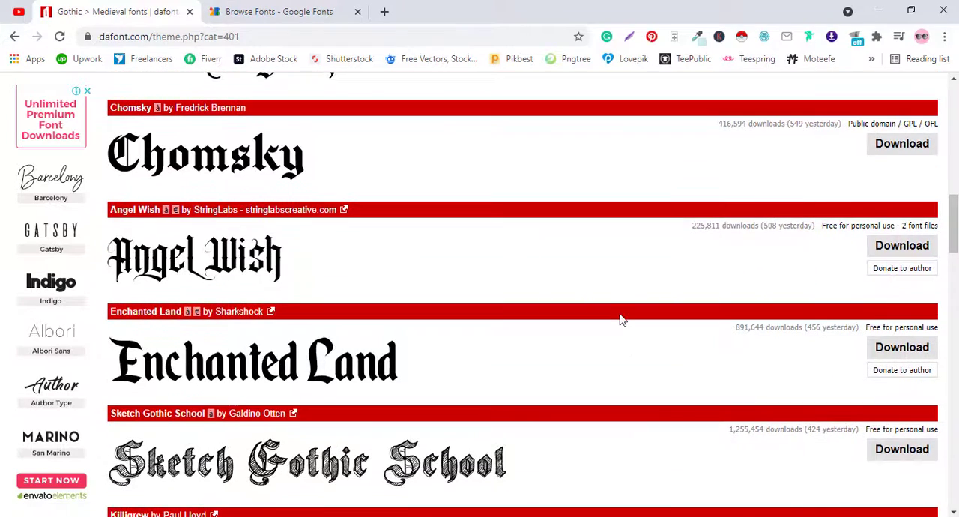
scroll(622, 321, down, 4)
scroll(517, 330, down, 8)
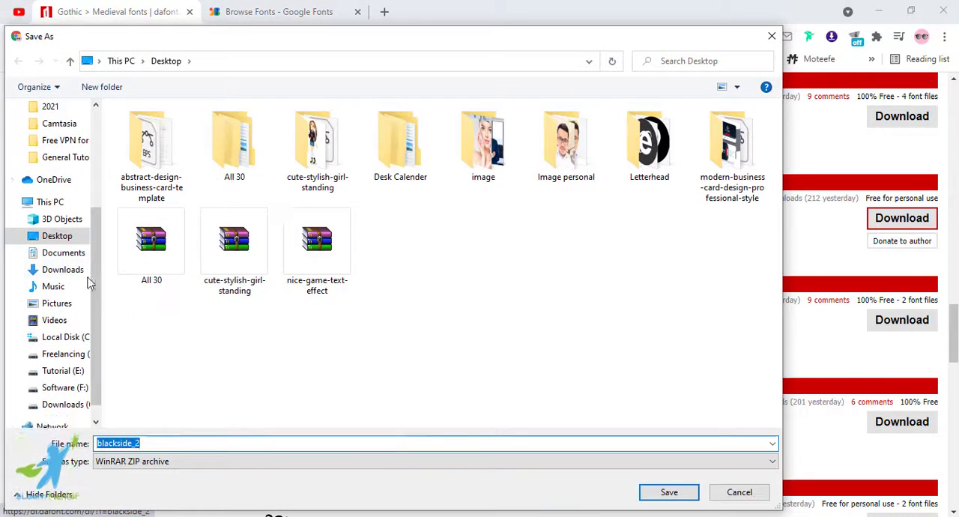
click(665, 493)
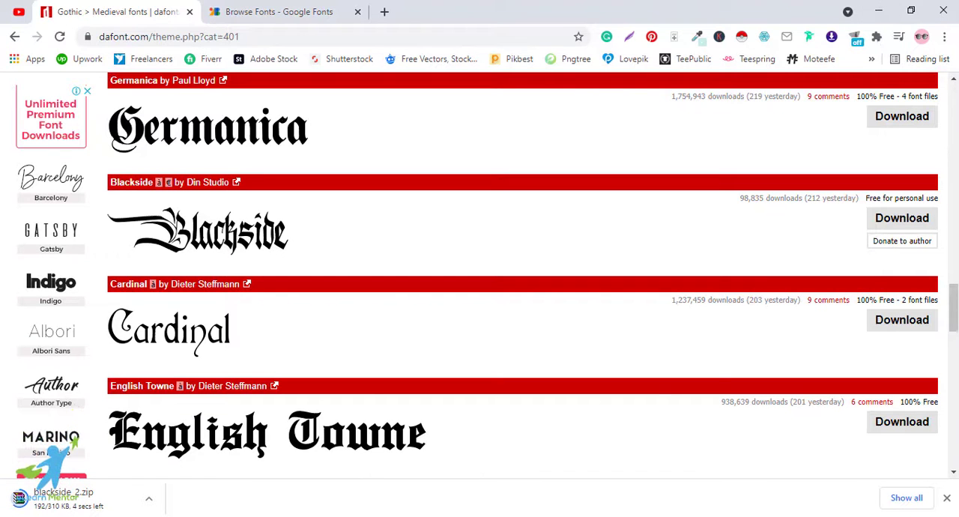
Glance over the dafont list and view the Roboto family in the Google Fonts catalogue
scroll(615, 364, up, 3)
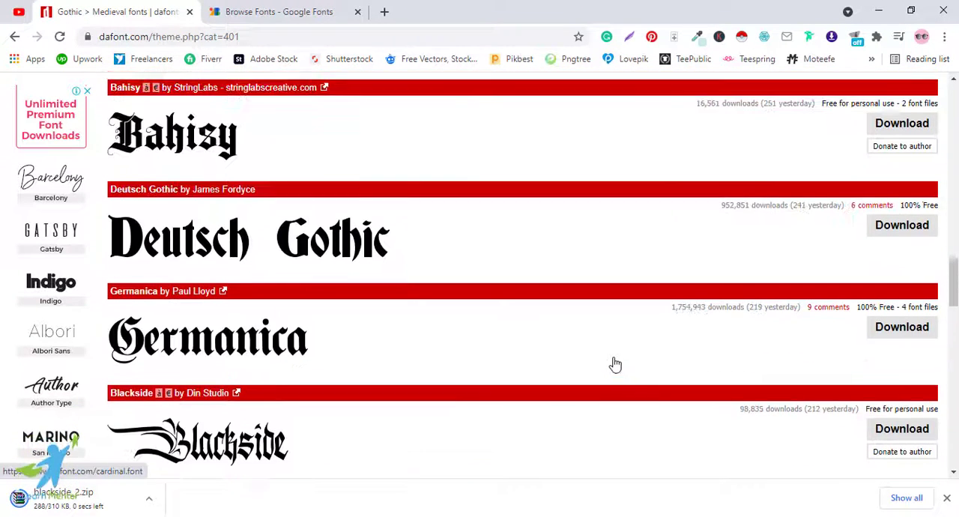
scroll(428, 203, down, 2)
click(299, 11)
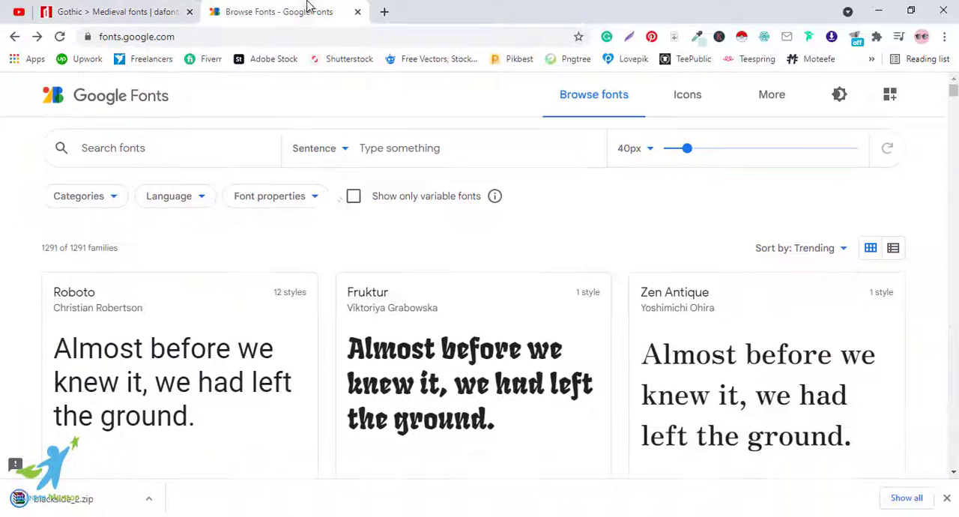
click(217, 370)
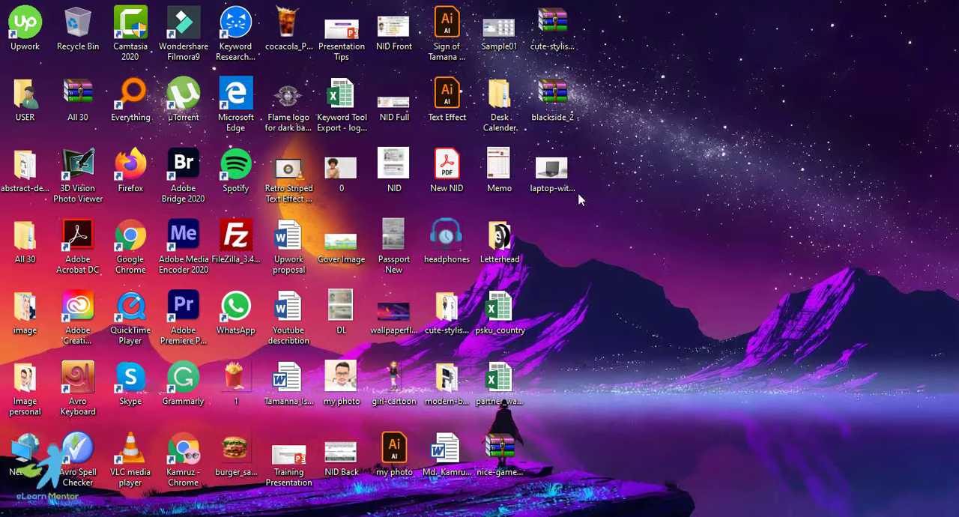
Extract the blackside_2 archive into a folder of the same name on the desktop and open that folder
right_click(555, 97)
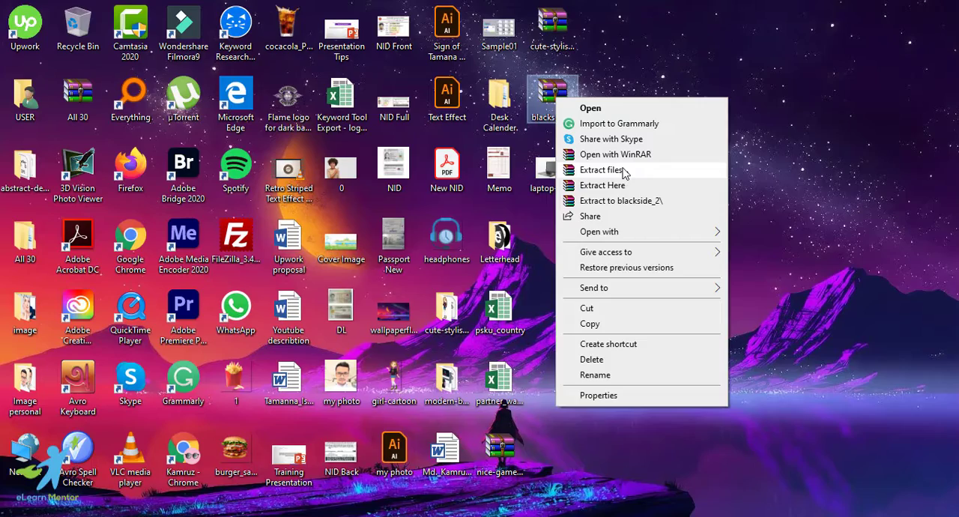
click(625, 170)
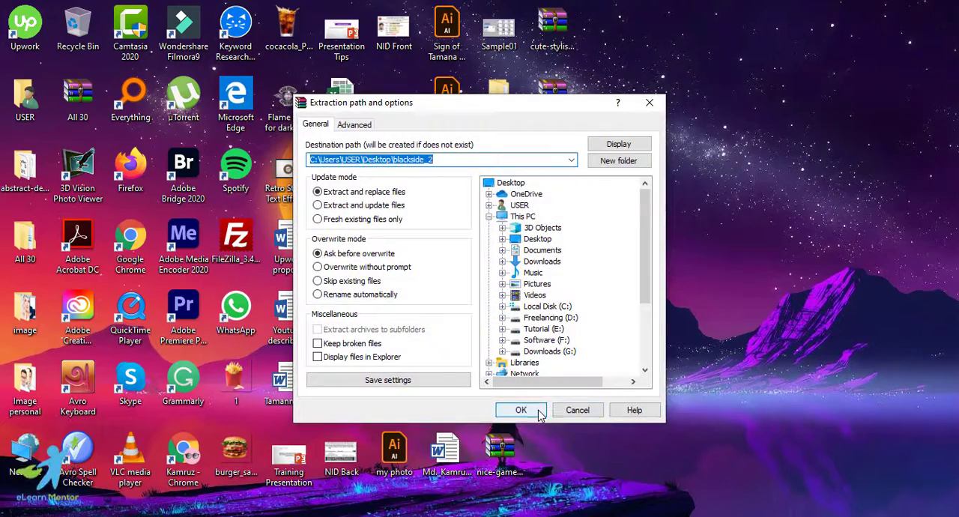
click(569, 468)
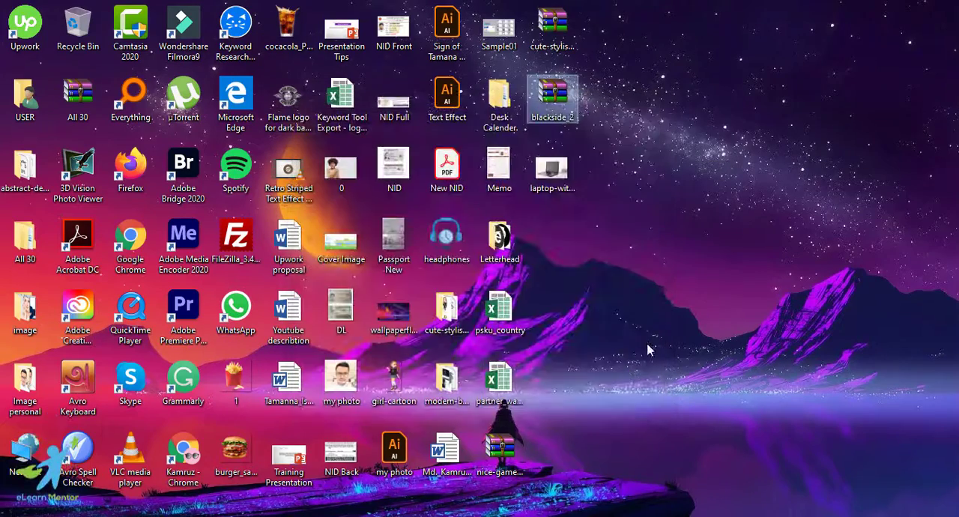
double_click(551, 239)
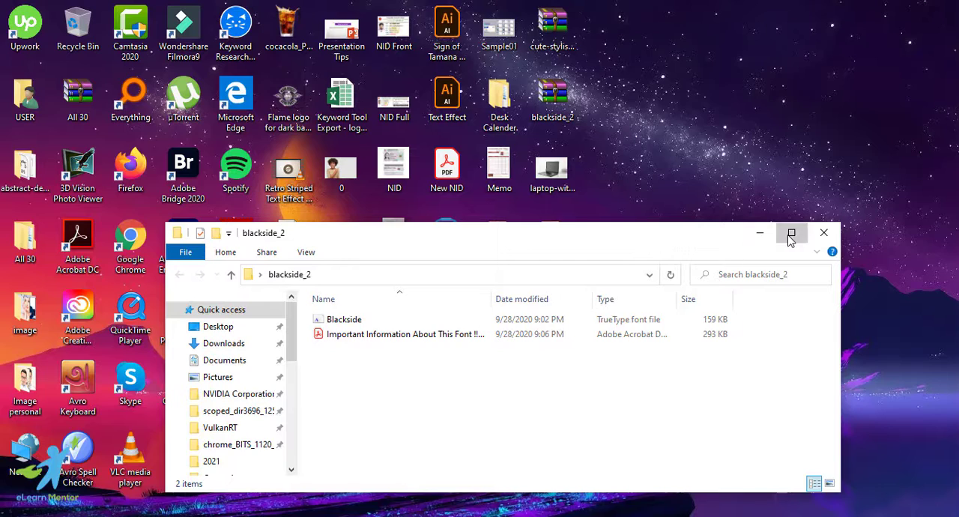
click(790, 235)
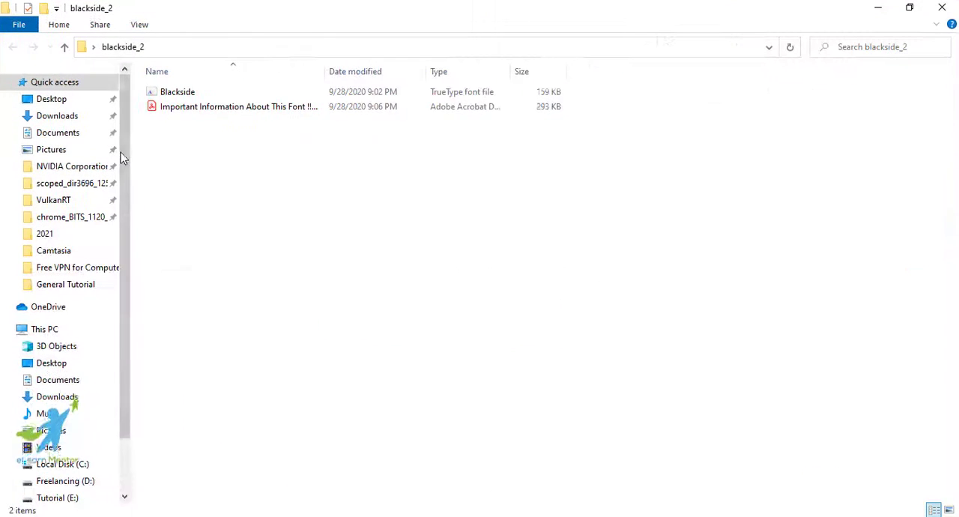
Install the Blackside TrueType font file for all users
click(198, 94)
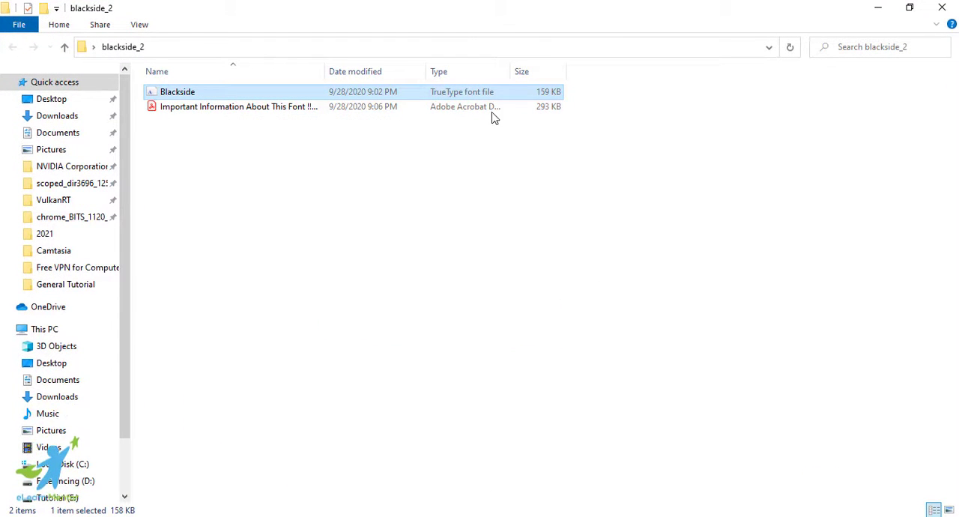
right_click(197, 92)
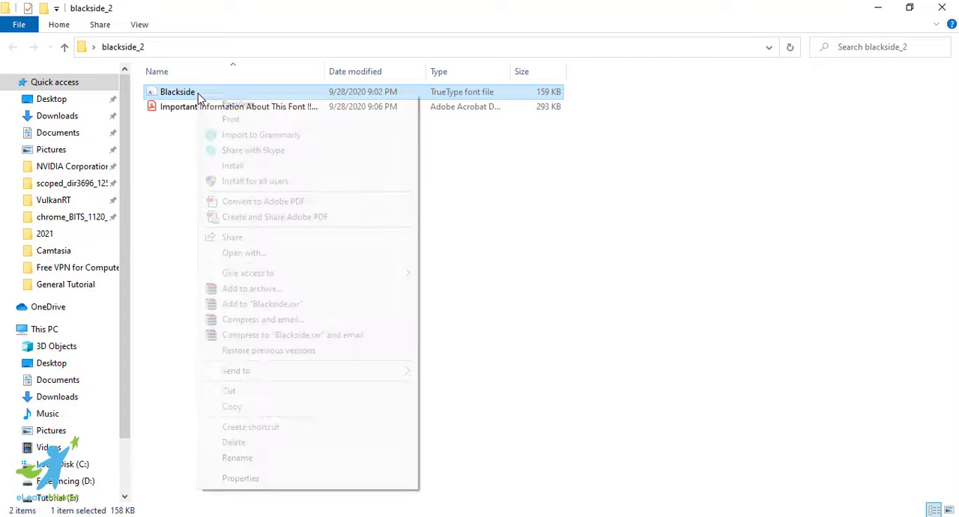
click(289, 185)
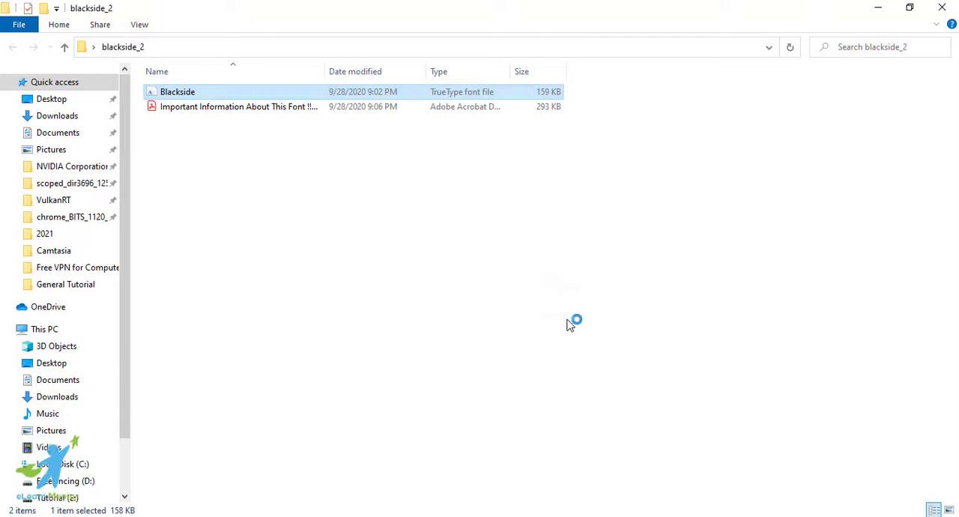
click(426, 279)
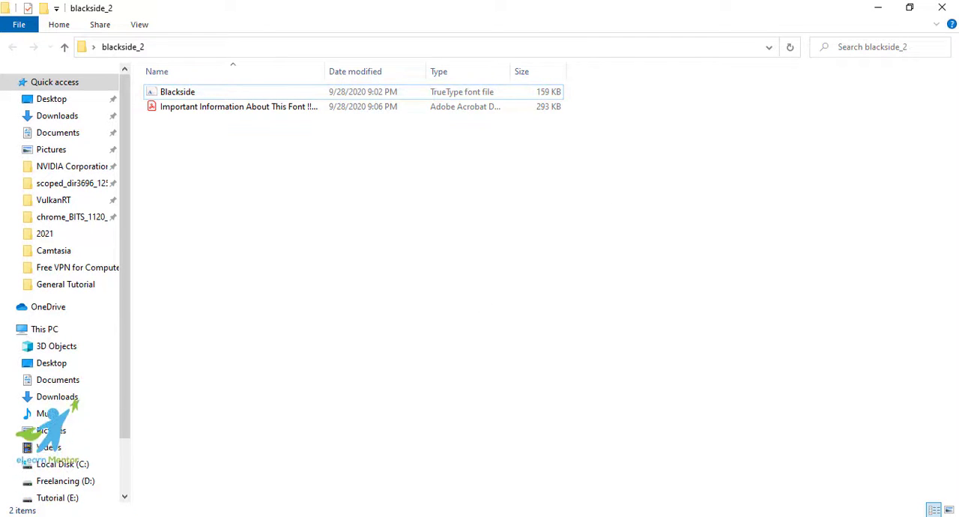
Launch Word 2016, dismiss the activation wizard and create a blank document
click(36, 516)
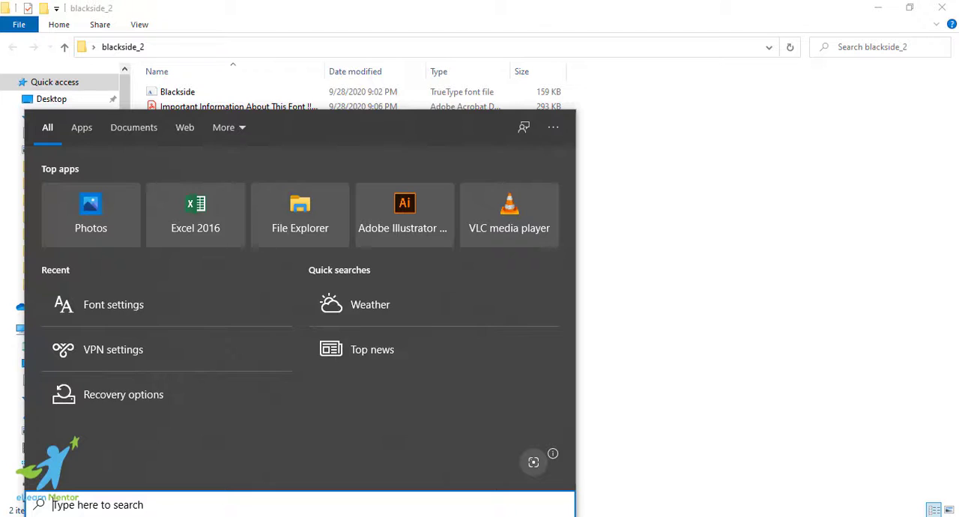
text(wo)
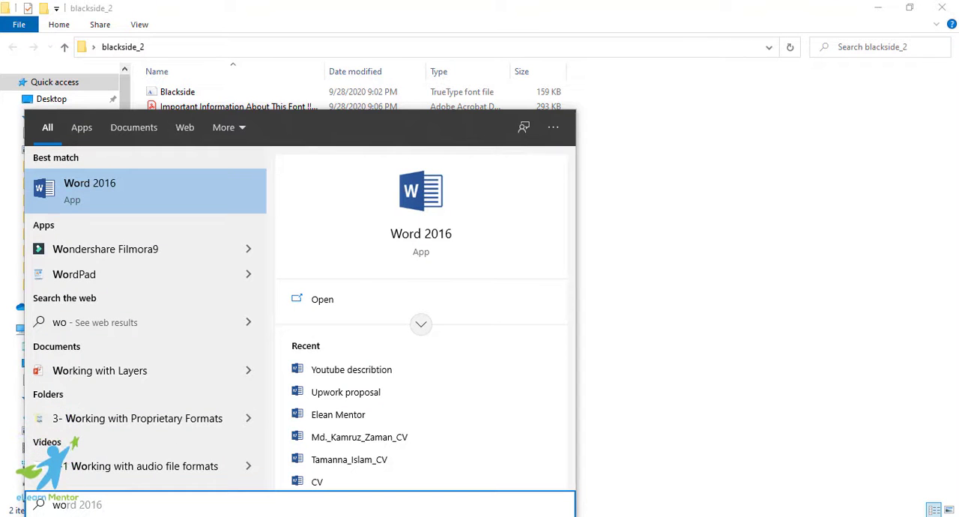
click(152, 189)
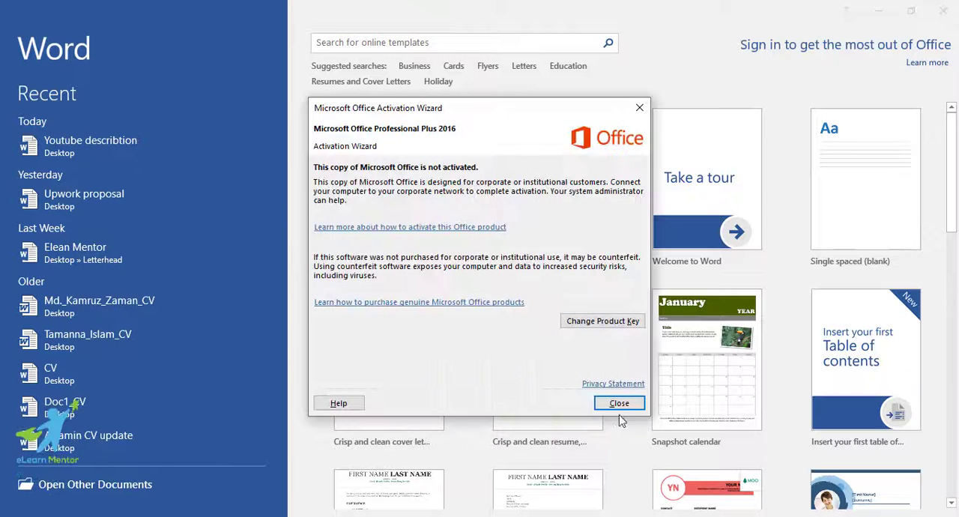
click(619, 403)
click(416, 172)
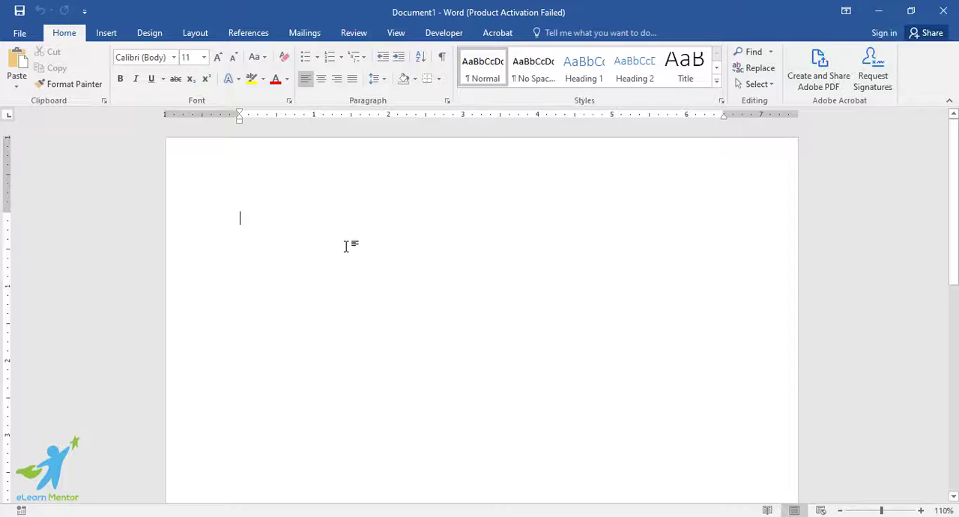
Write the sample text "Elearn Mentor" in the blank document
text(Ele)
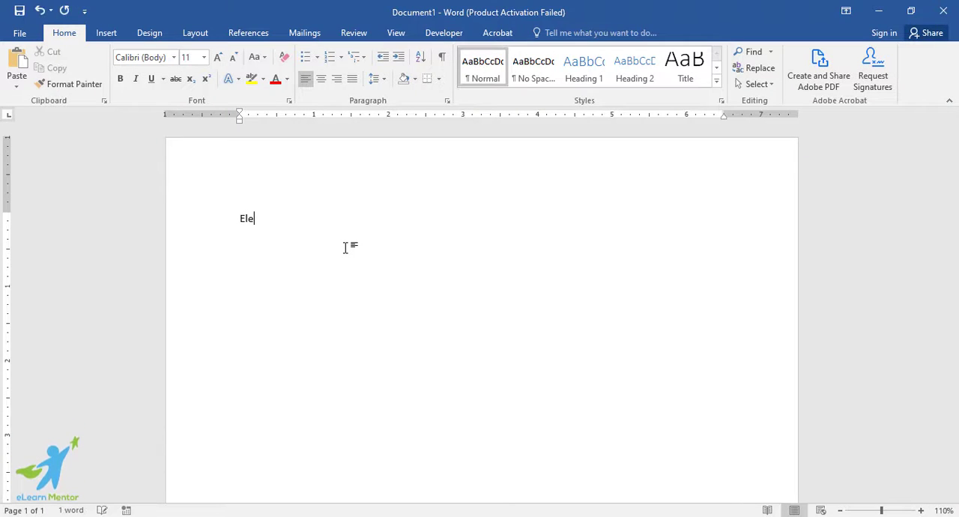
text(an)
key(BackSpace)
text(rn Mentor)
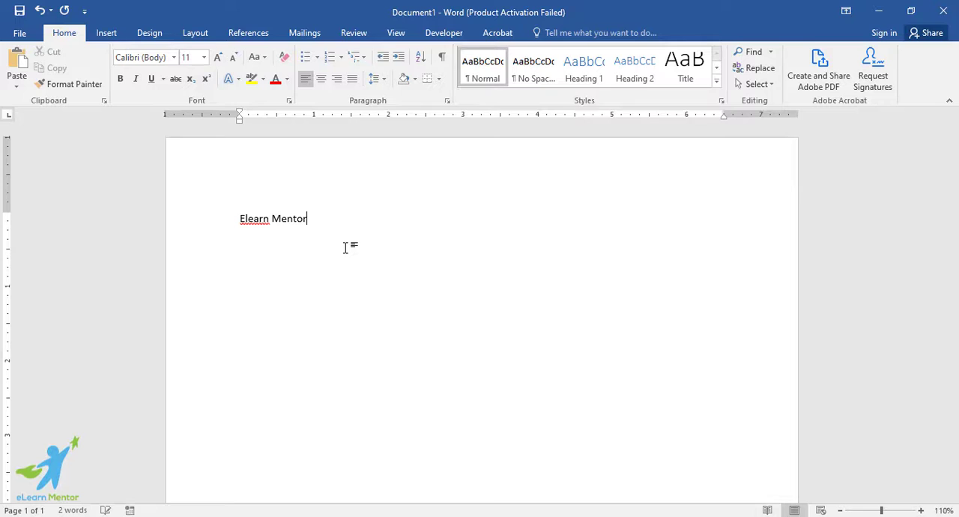
Apply the Blackside font to the whole Elearn Mentor text, copying the font name from its file in the blackside_2 folder
key(ctrl+a)
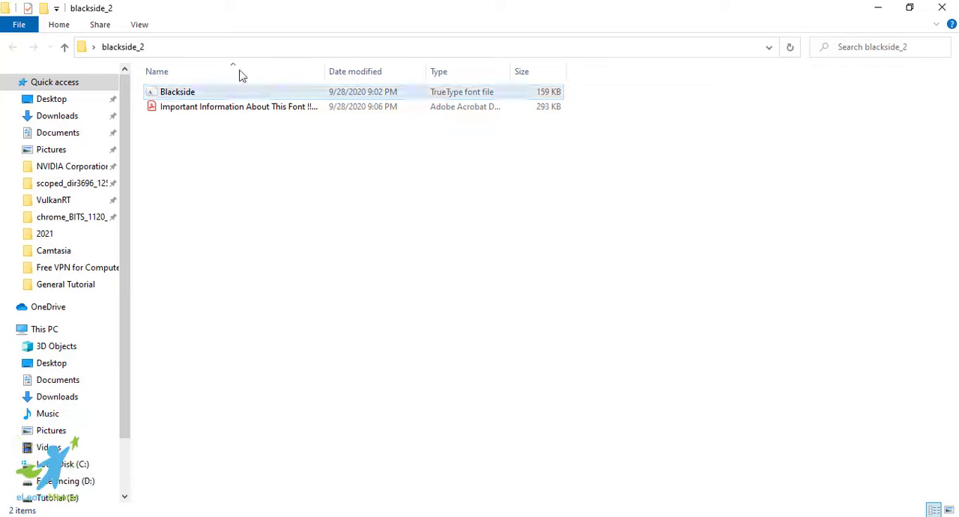
click(214, 93)
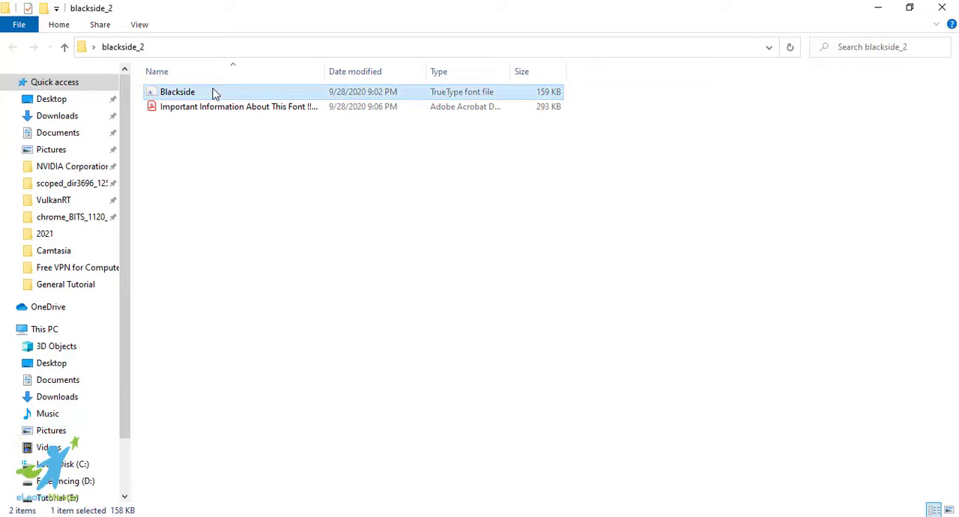
key(F2)
key(ctrl+c)
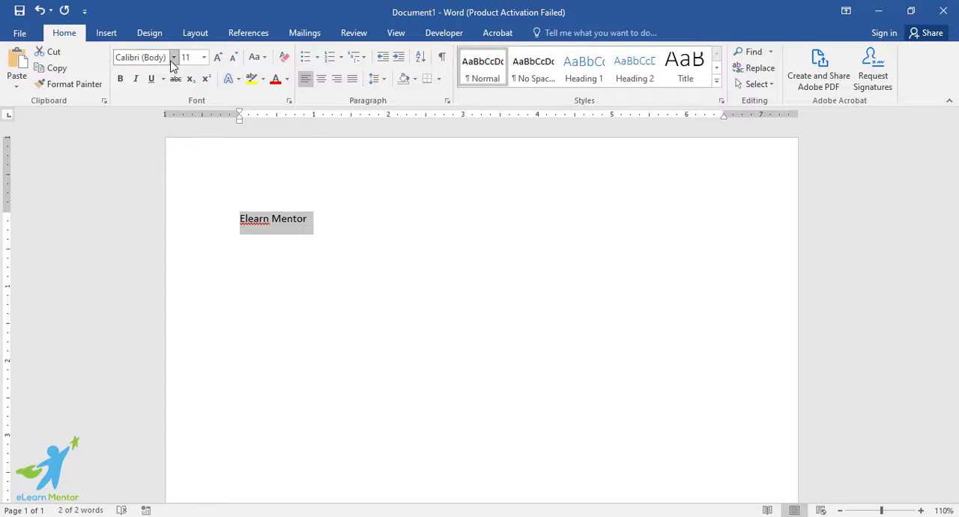
click(172, 57)
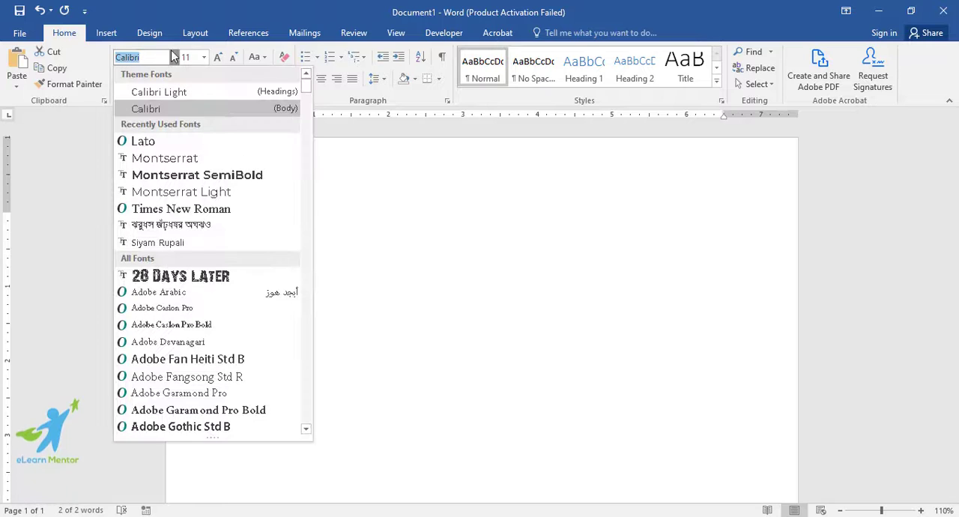
key(ctrl+v)
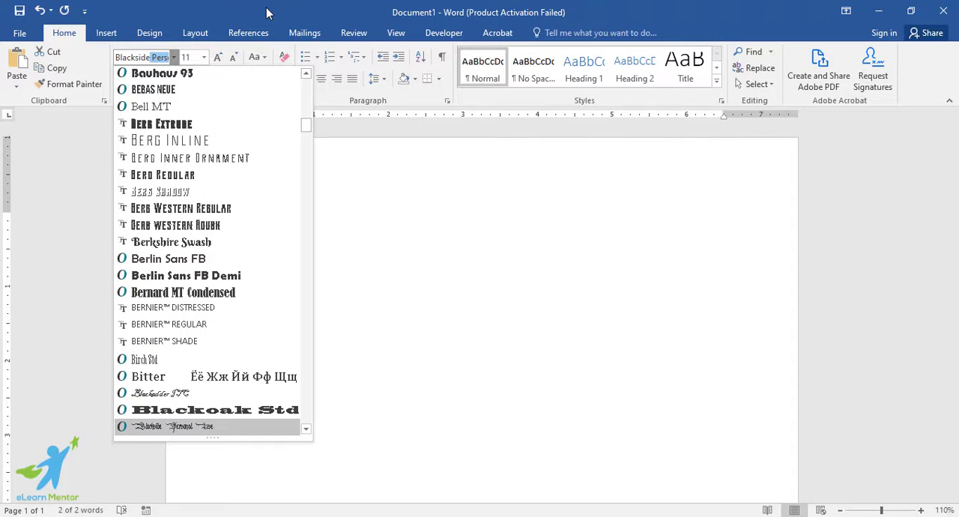
key(Return)
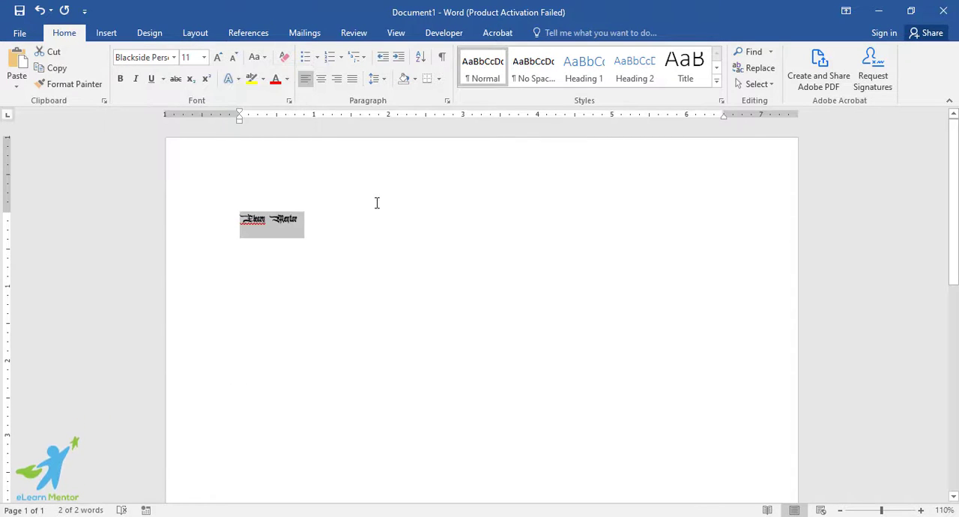
Check Word's font list for the Blackside entry, then look back at the font file's folder
click(383, 220)
click(174, 58)
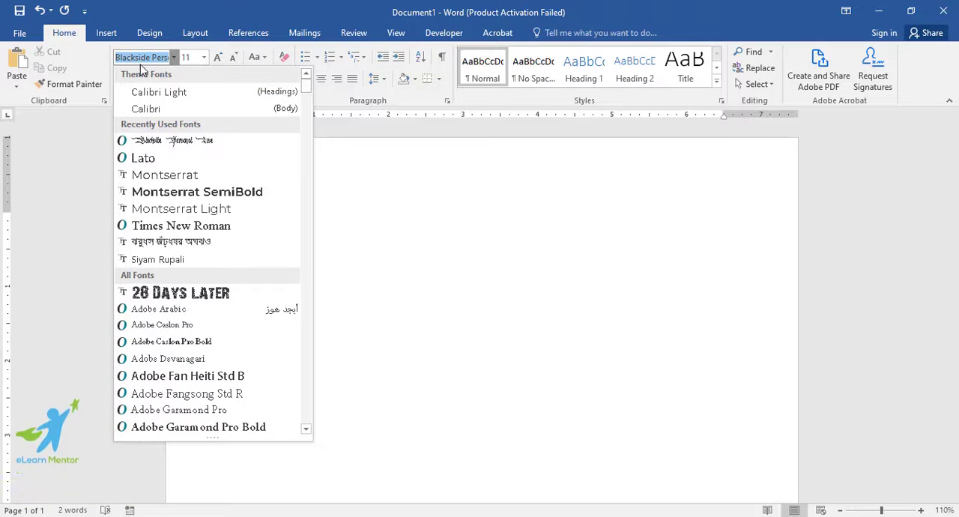
click(590, 268)
click(878, 12)
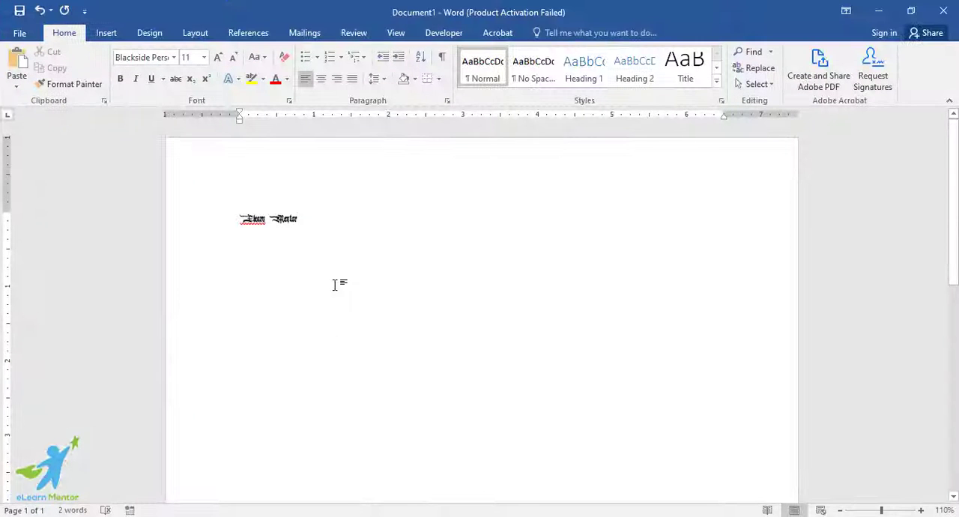
Set the font size of the whole Elearn Mentor text to 48
drag(165, 201, 293, 201)
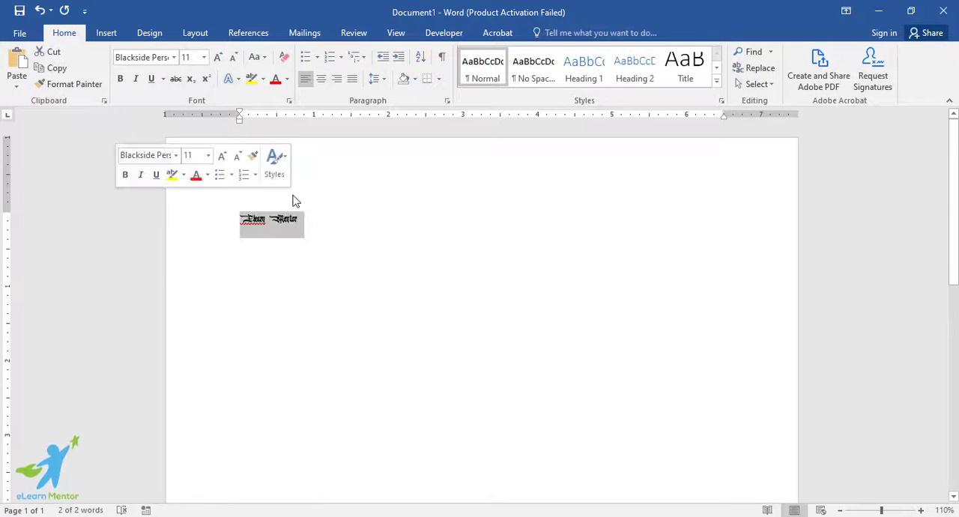
click(204, 62)
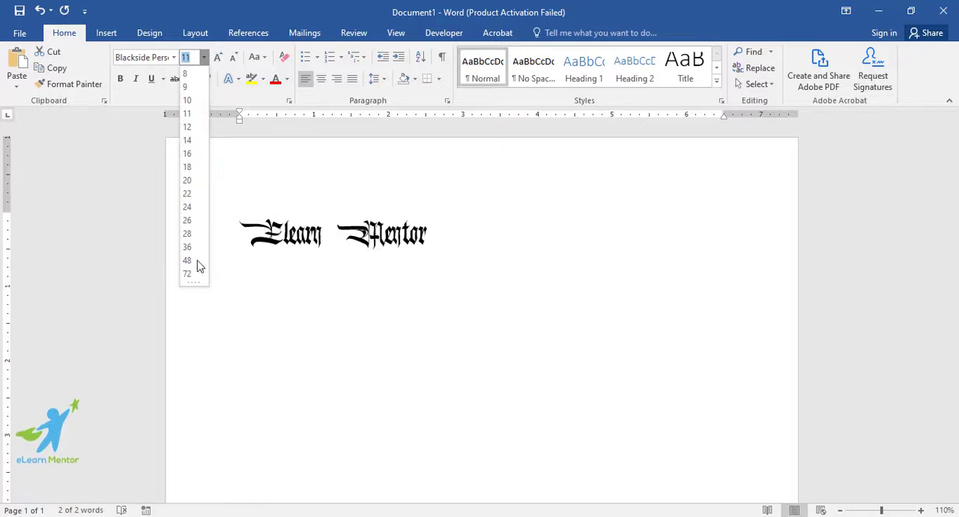
click(191, 261)
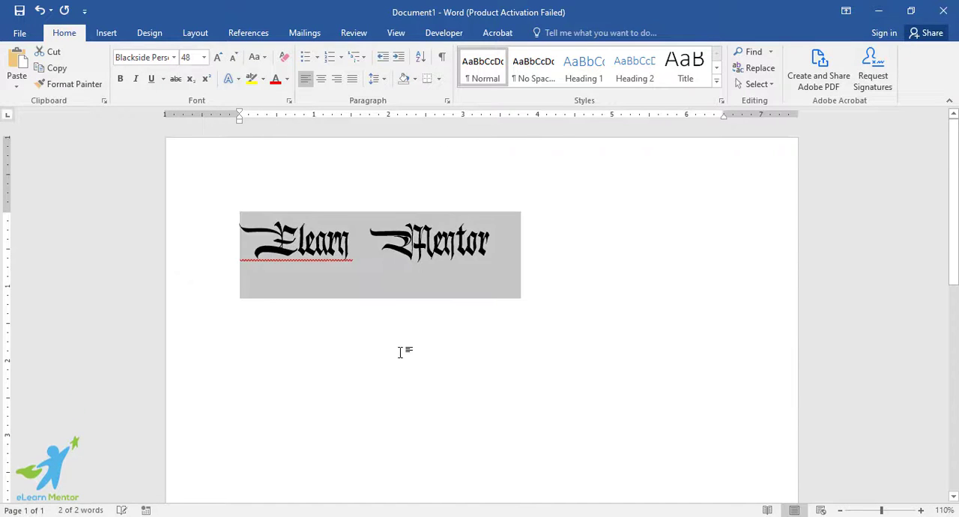
click(375, 315)
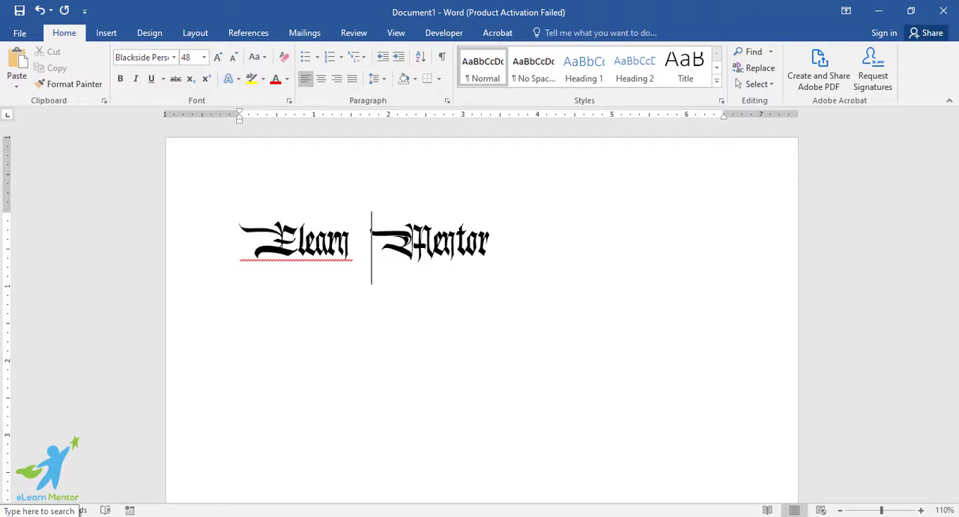
Search Windows for "font settings" and open the Fonts settings page
click(41, 516)
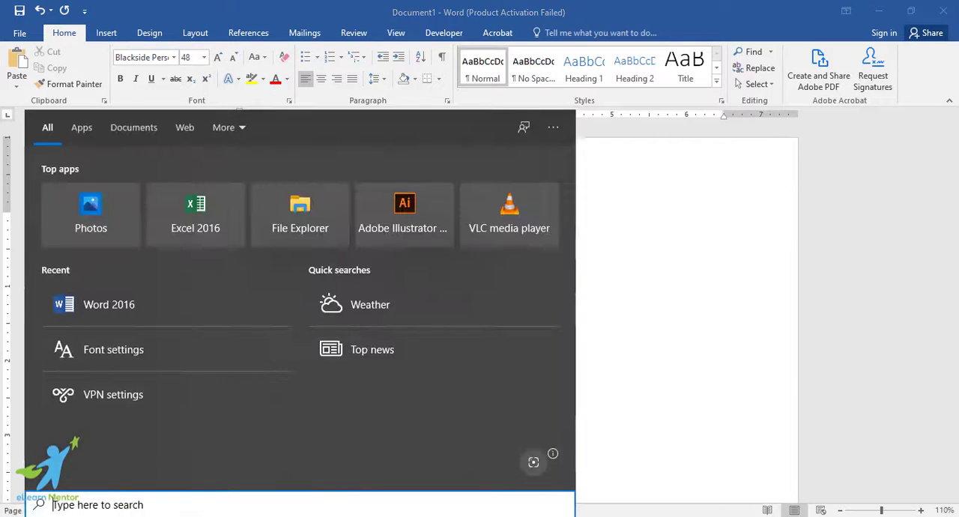
text(fo)
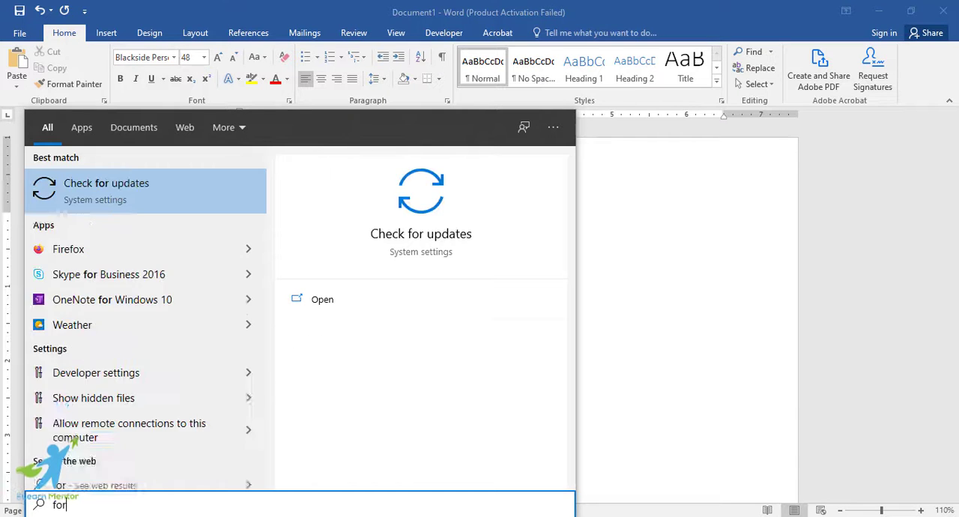
text(nt se)
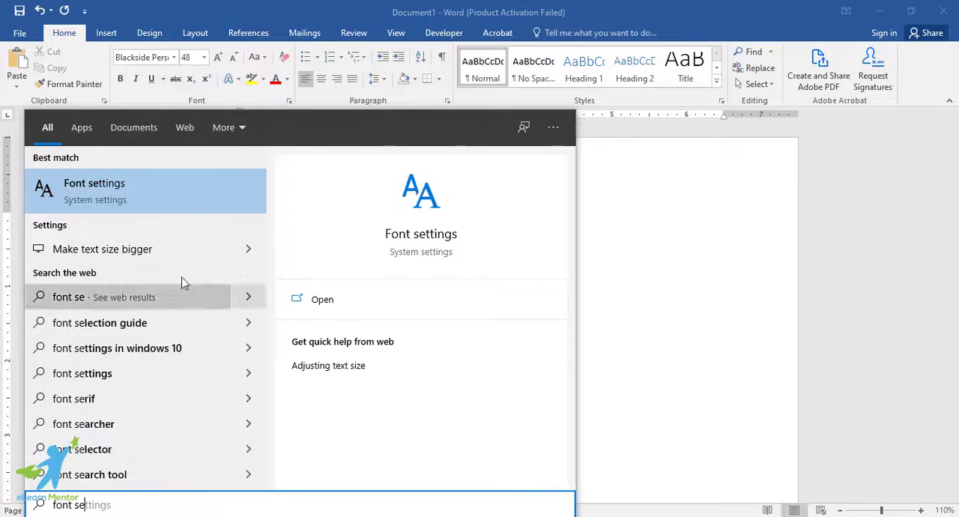
click(163, 198)
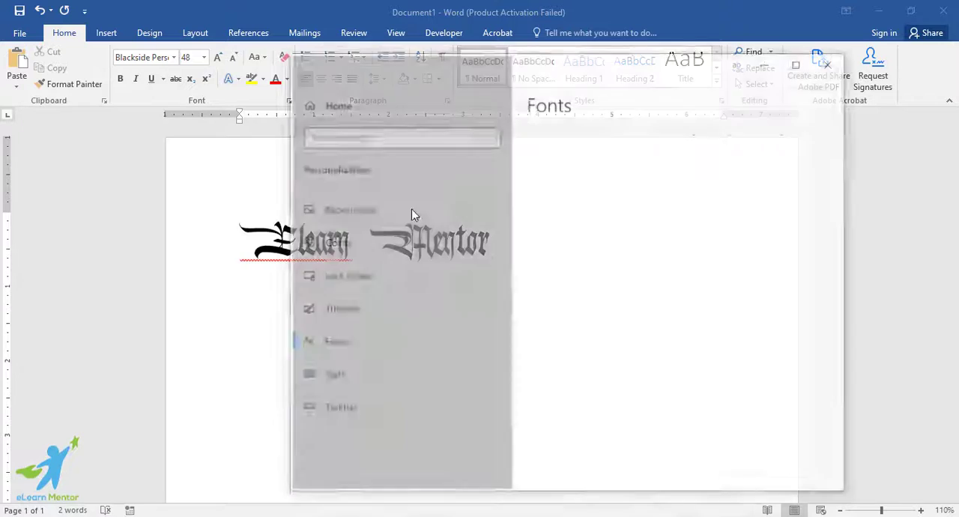
scroll(553, 272, down, 1)
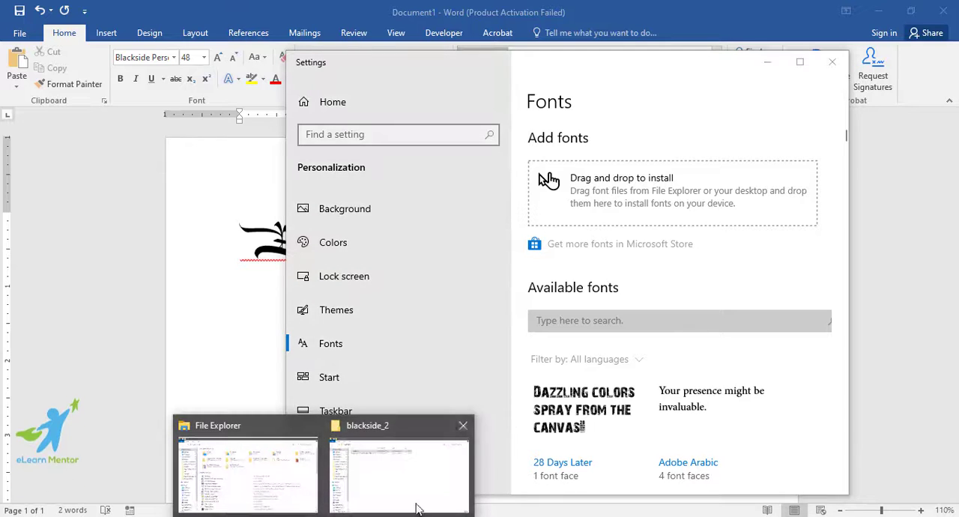
Bring up the blackside_2 folder below the Add fonts drop area to compare them, and minimize the folder window
click(417, 504)
double_click(612, 13)
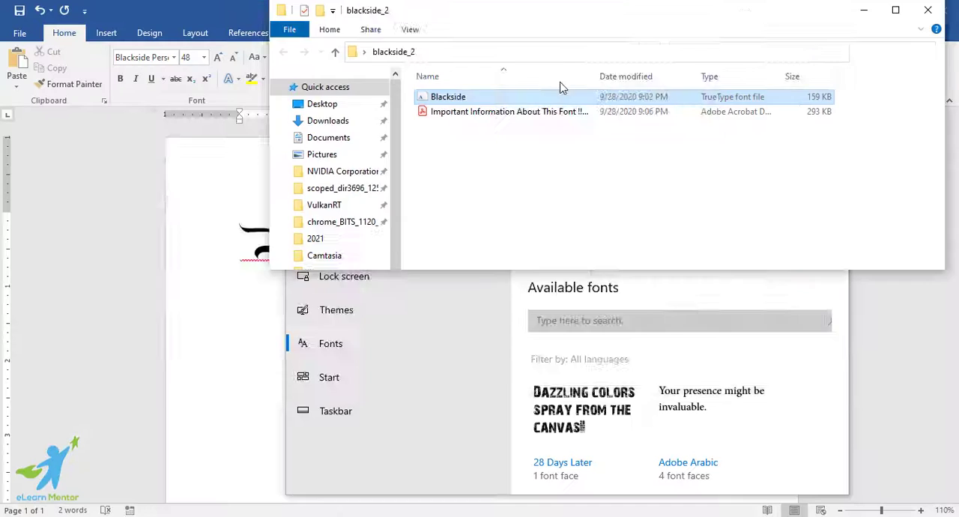
drag(502, 164, 413, 321)
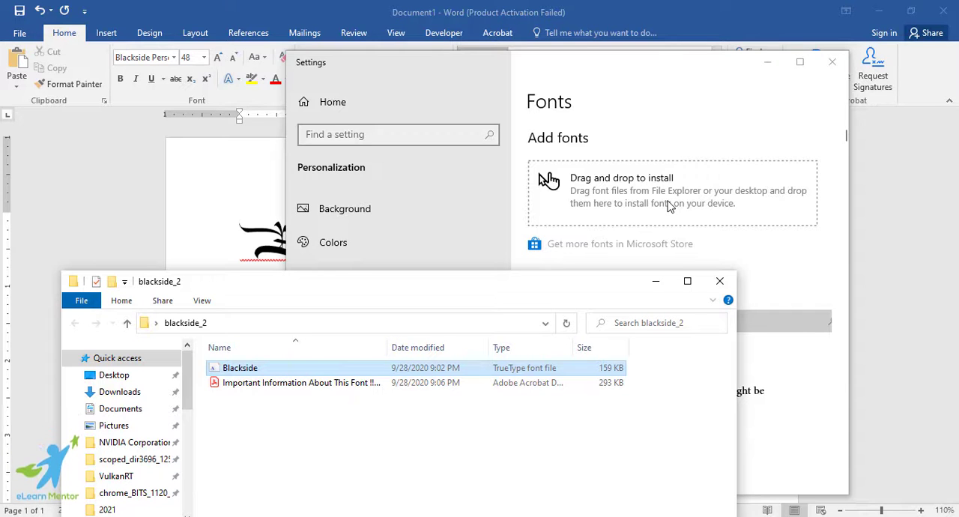
click(656, 281)
Look through the available fonts in the maximized Fonts settings for the Blackside entry, and close the settings
scroll(697, 332, down, 5)
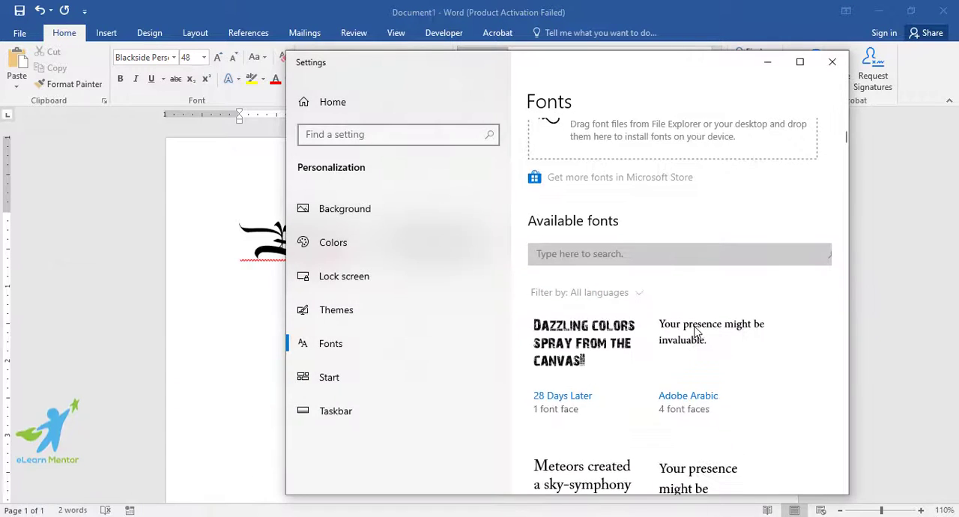
scroll(696, 332, down, 2)
scroll(697, 332, up, 3)
click(800, 61)
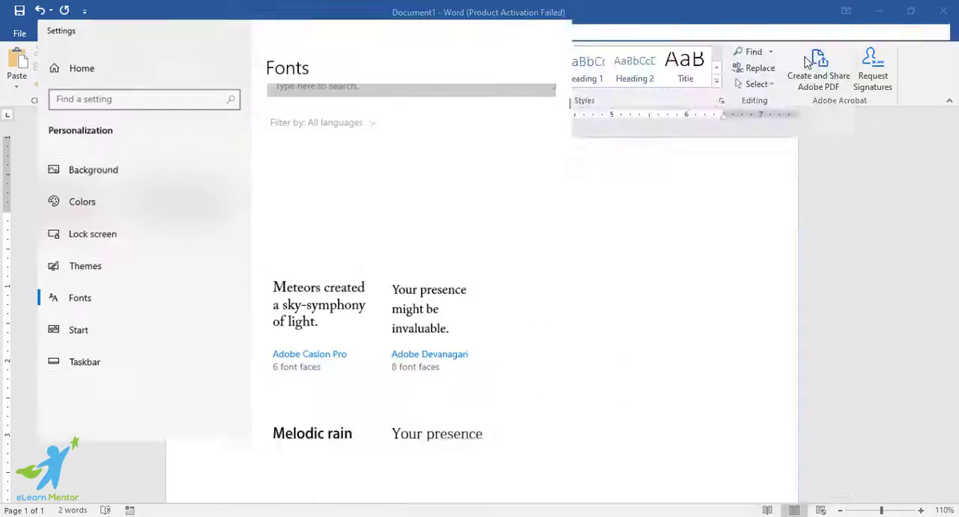
scroll(526, 321, down, 10)
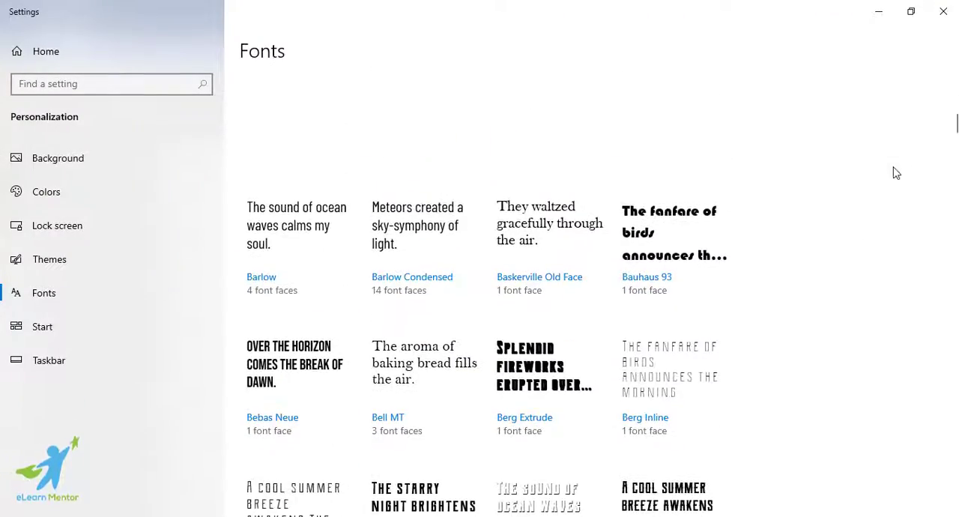
scroll(661, 303, up, 12)
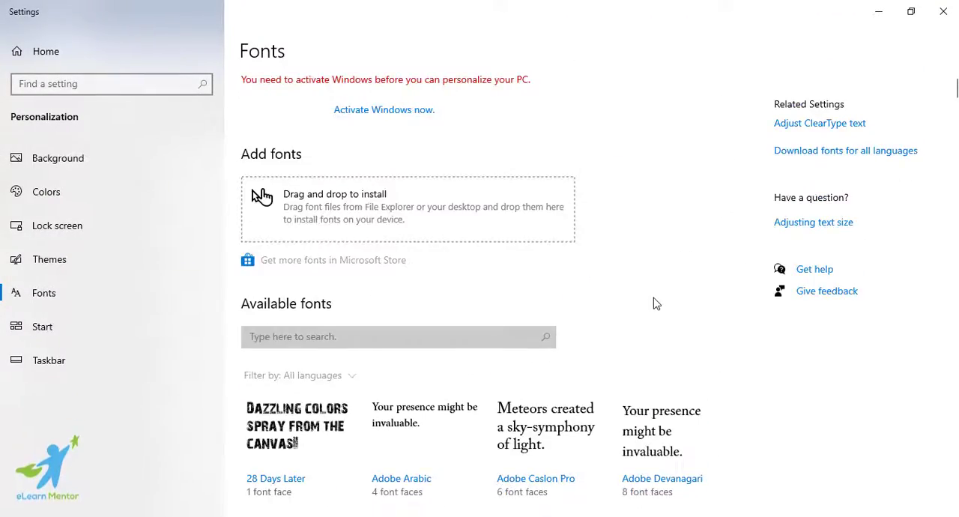
scroll(656, 303, down, 12)
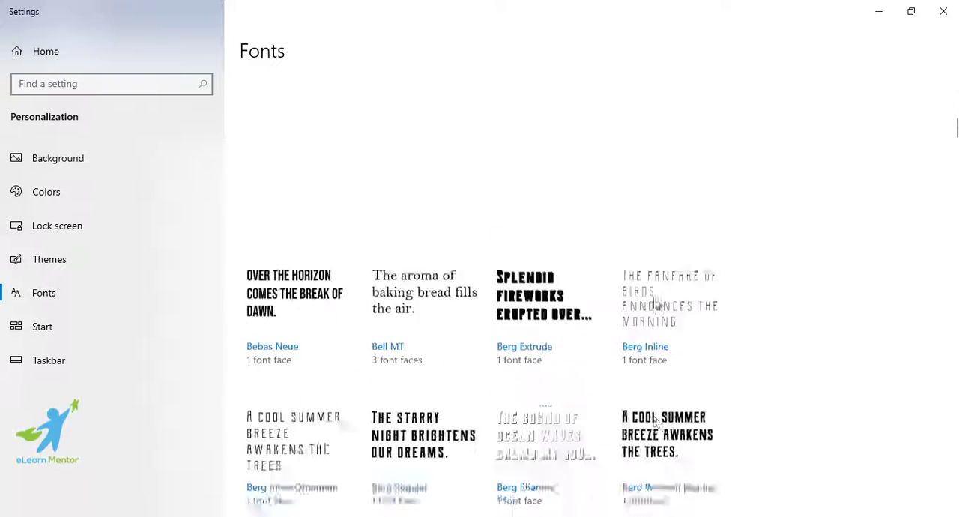
click(944, 11)
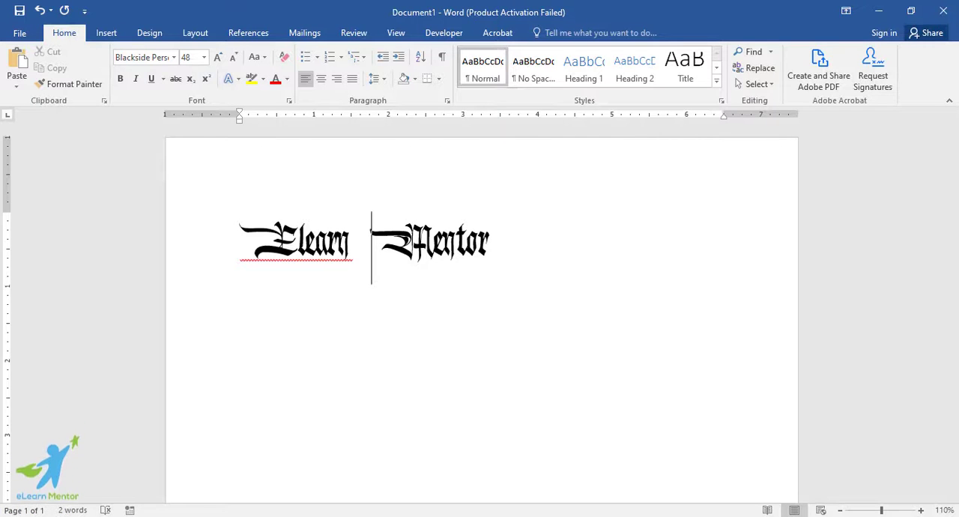
Show the desktop, open the Control Panel Fonts folder and look over the installed fonts
key(super+x)
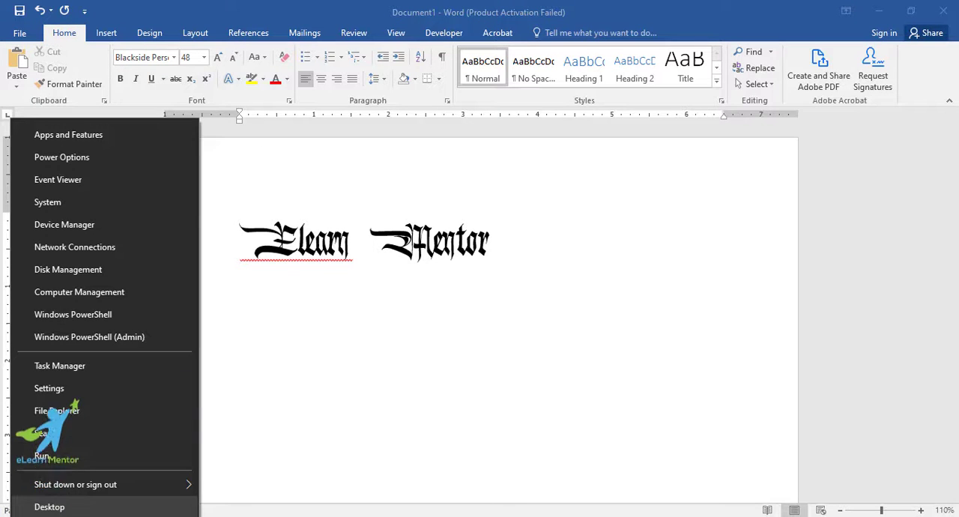
click(103, 510)
key(super)
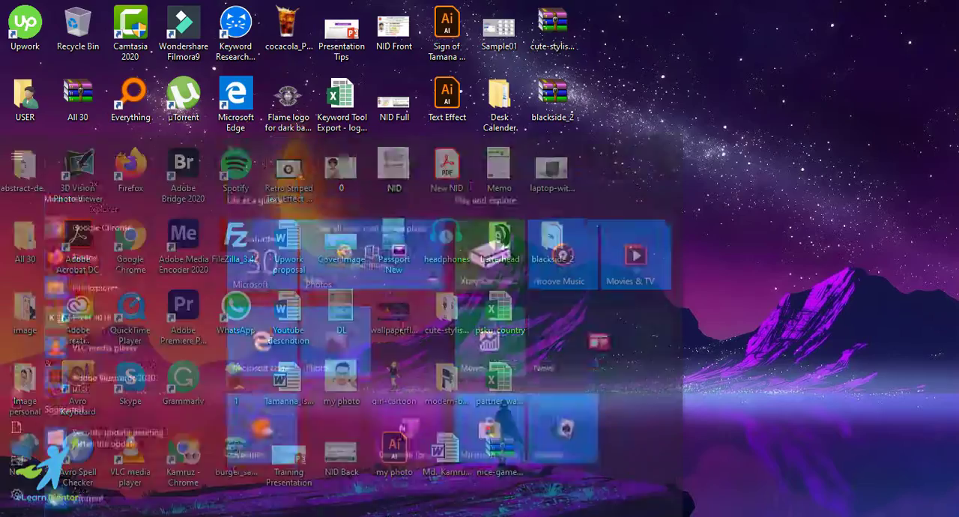
click(260, 446)
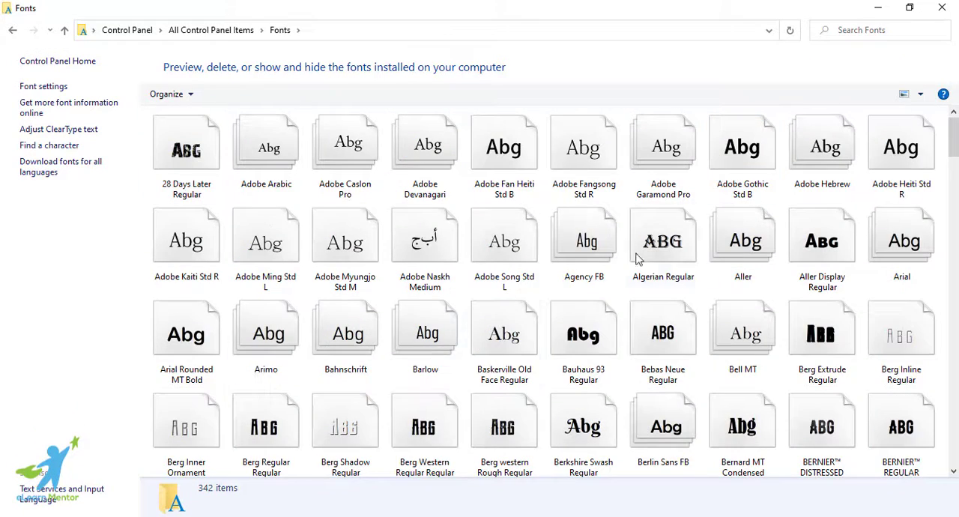
click(955, 349)
drag(954, 349, 952, 123)
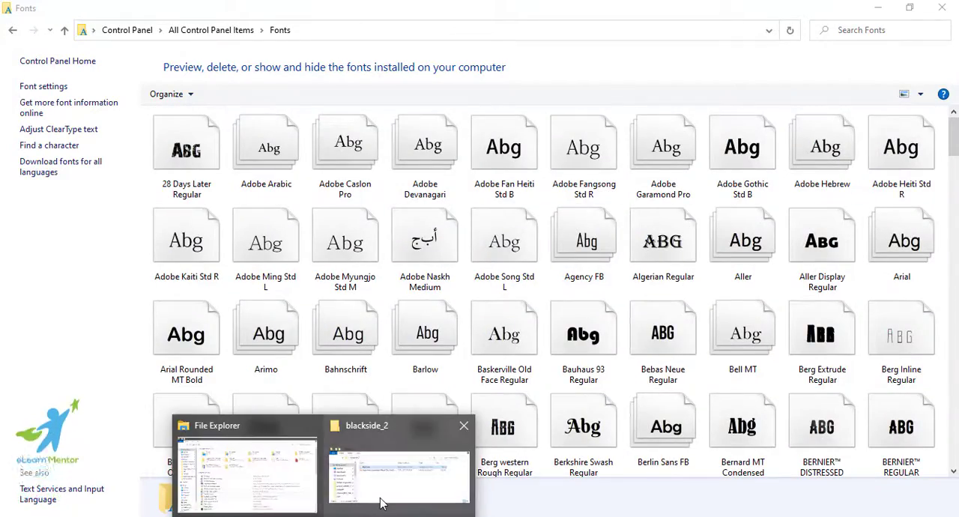
Bring the blackside_2 folder window over the Fonts folder, reposition it to view both, and put it away again
click(382, 491)
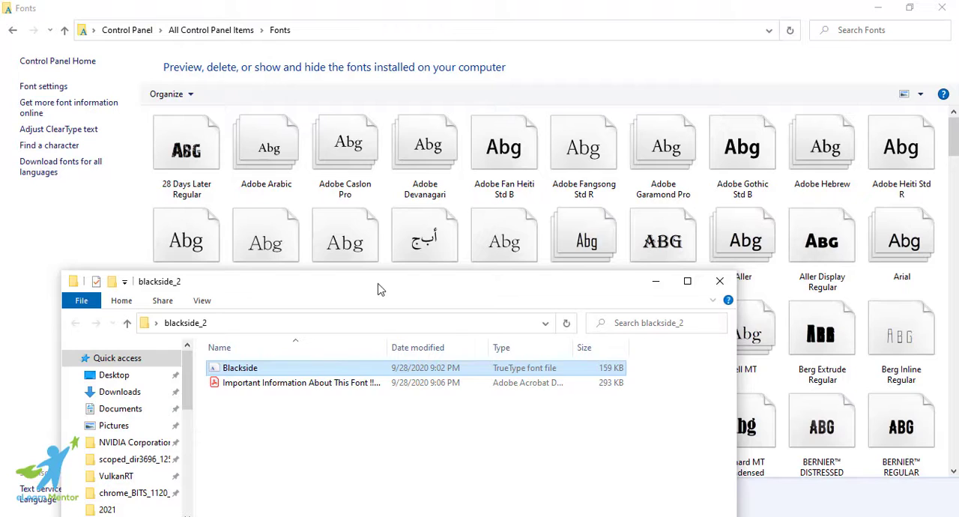
drag(378, 288, 873, 216)
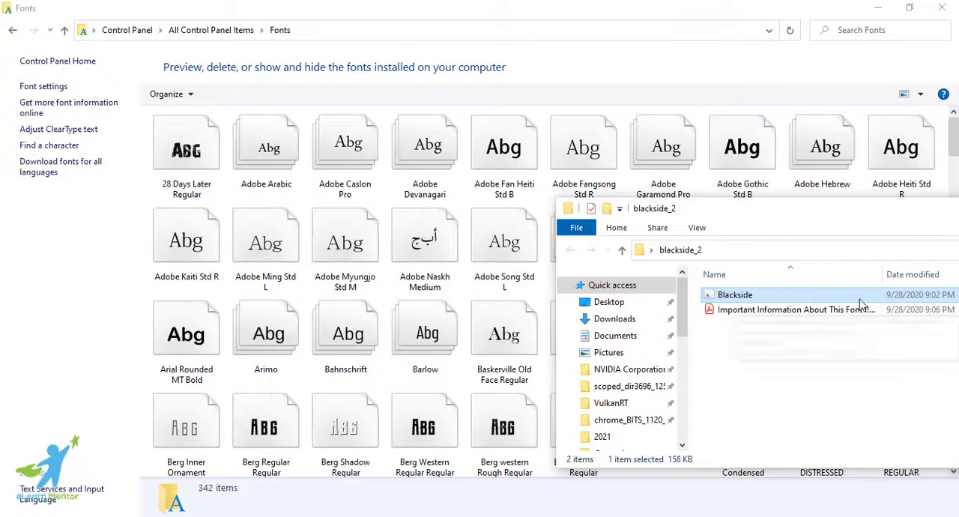
drag(903, 217, 474, 254)
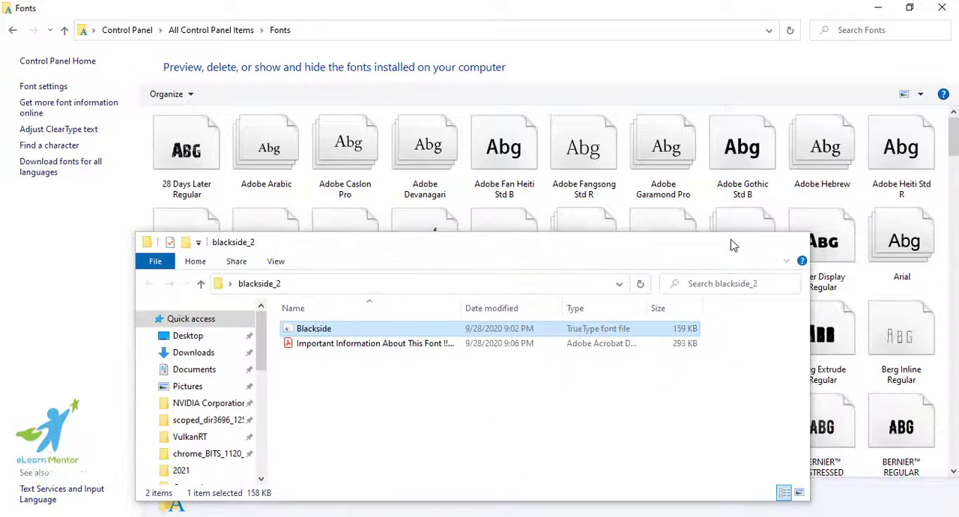
click(730, 242)
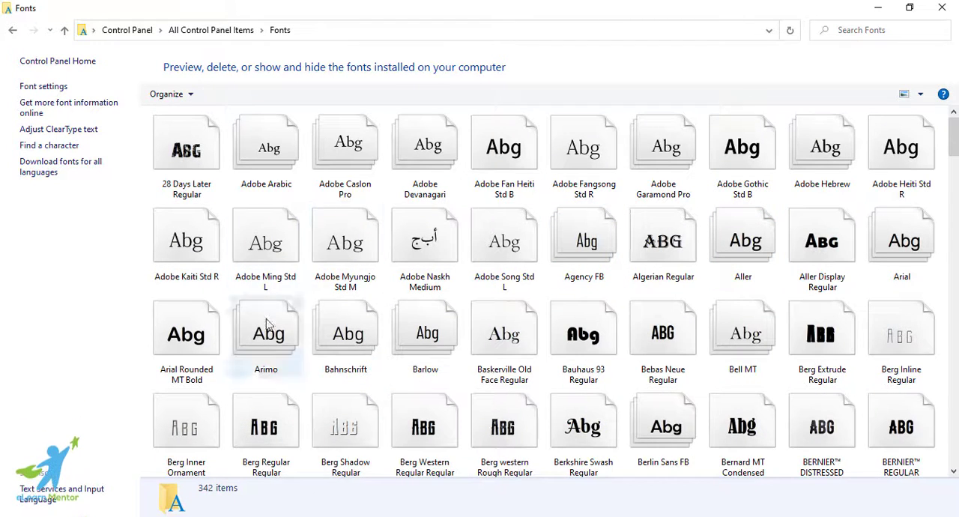
Look through the installed fonts and check the Delete option for Poplar Std Bold without removing the font
scroll(608, 308, down, 15)
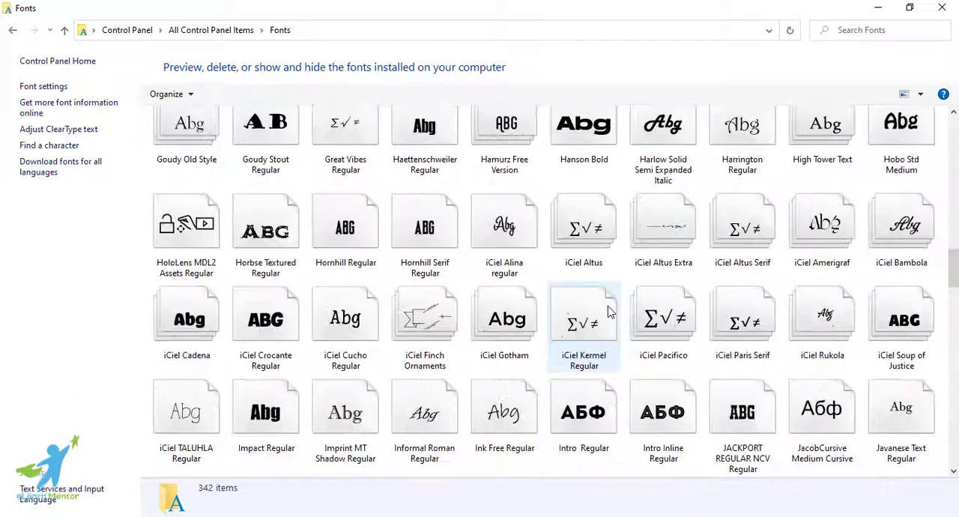
scroll(609, 312, down, 10)
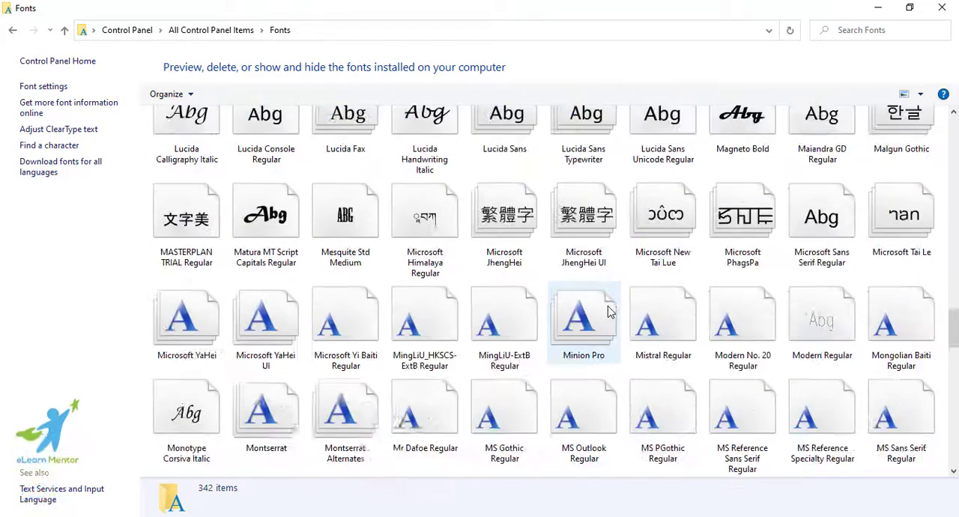
scroll(564, 441, down, 2)
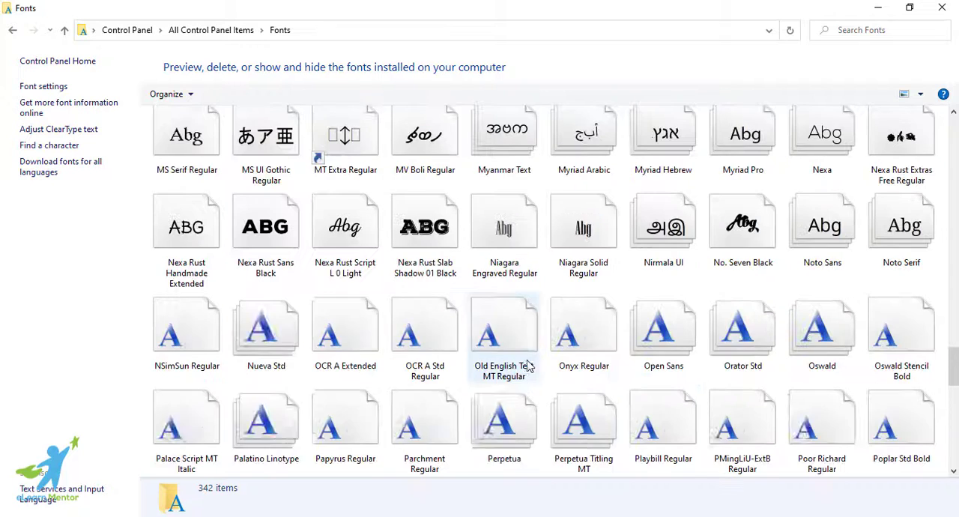
click(904, 443)
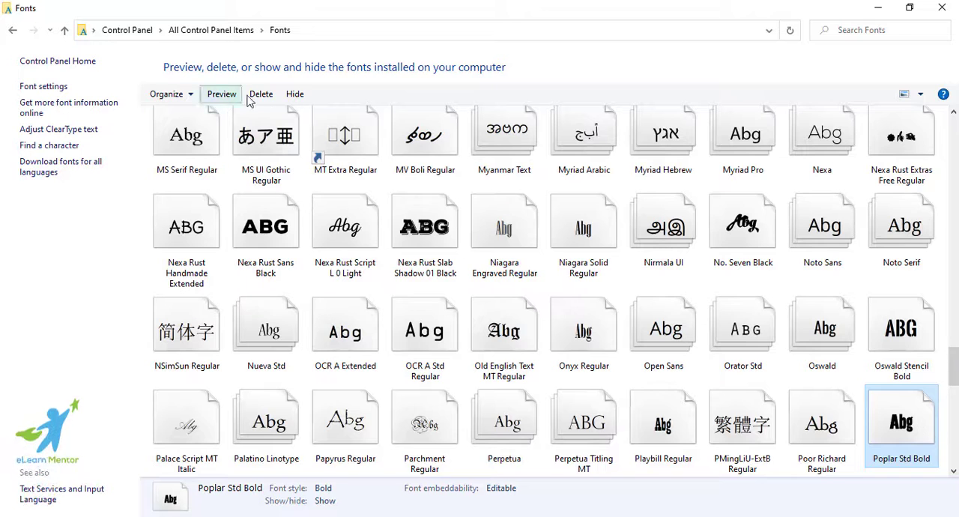
right_click(914, 441)
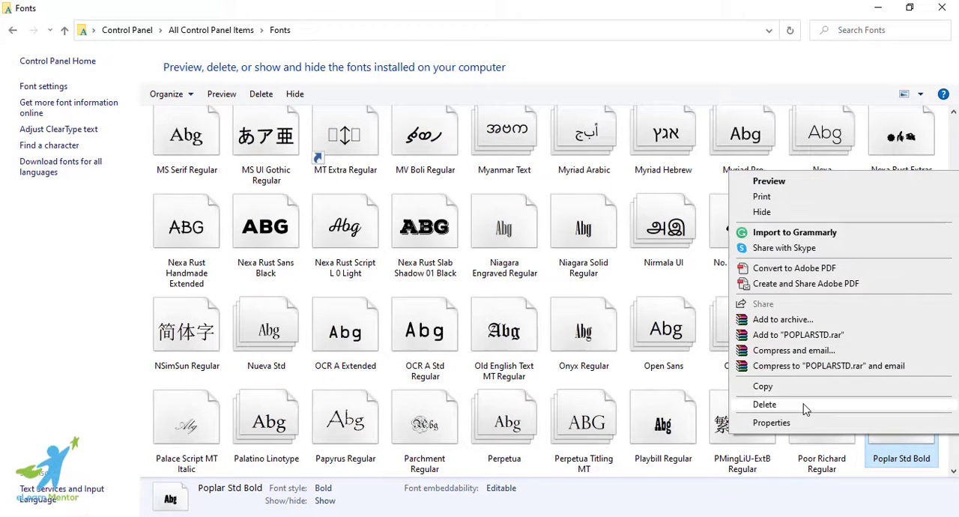
click(632, 62)
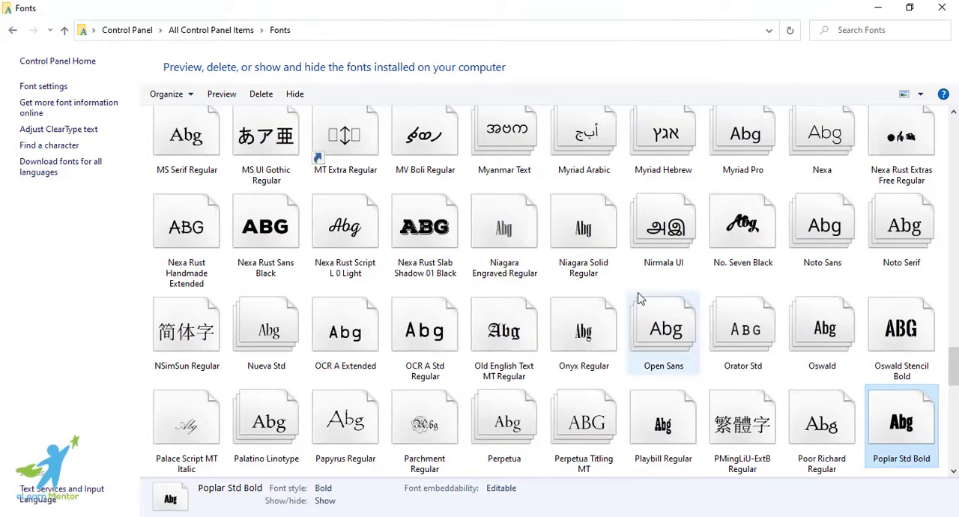
scroll(634, 300, up, 15)
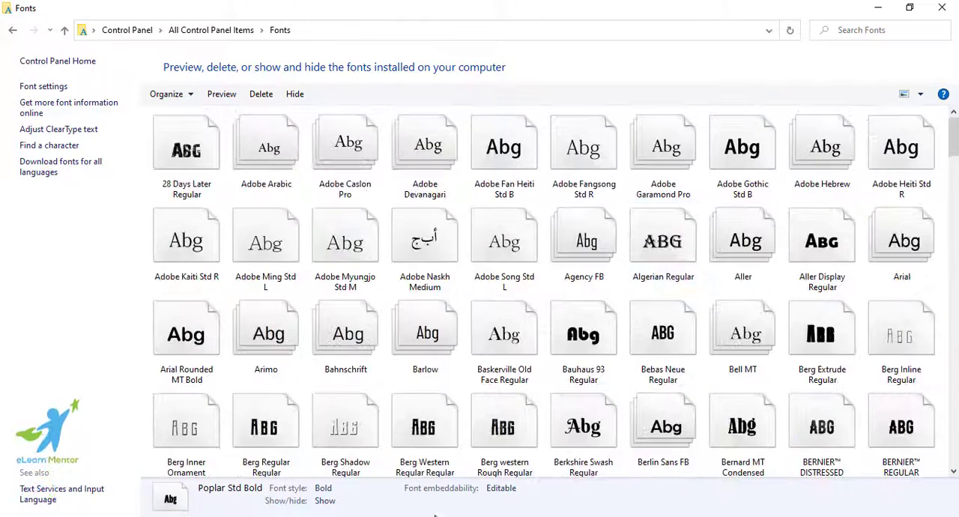
Switch to Chrome and look again at the Blackside entry on dafont's Gothic > Medieval page
mouse_move(377, 516)
click(375, 465)
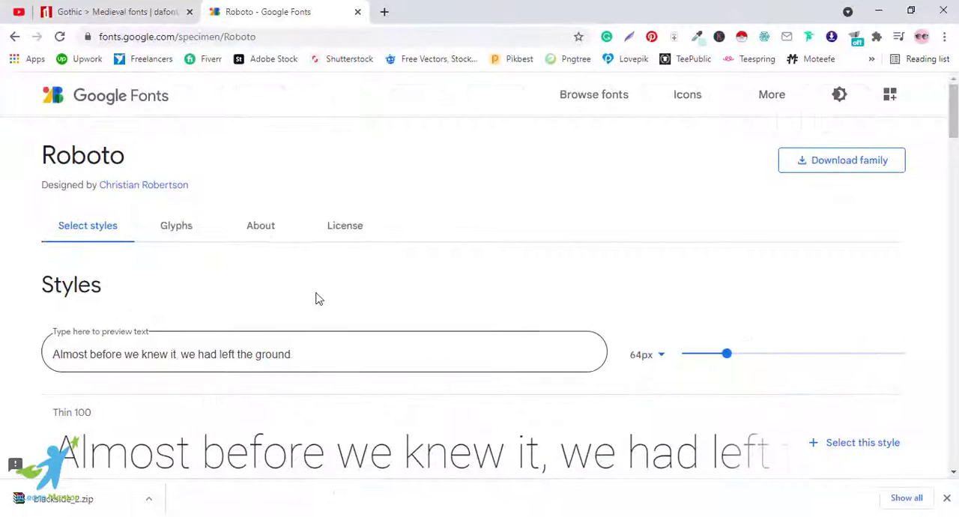
click(152, 12)
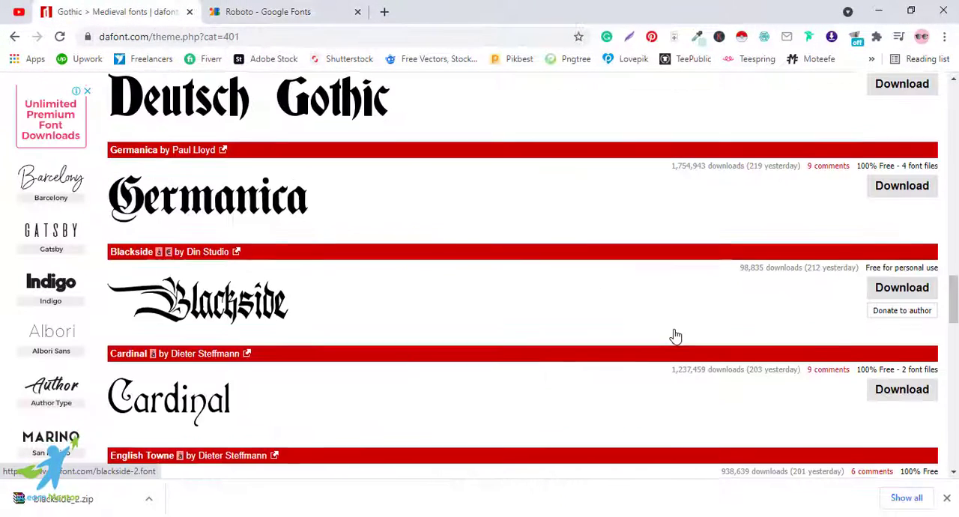
scroll(675, 336, down, 1)
scroll(675, 336, up, 1)
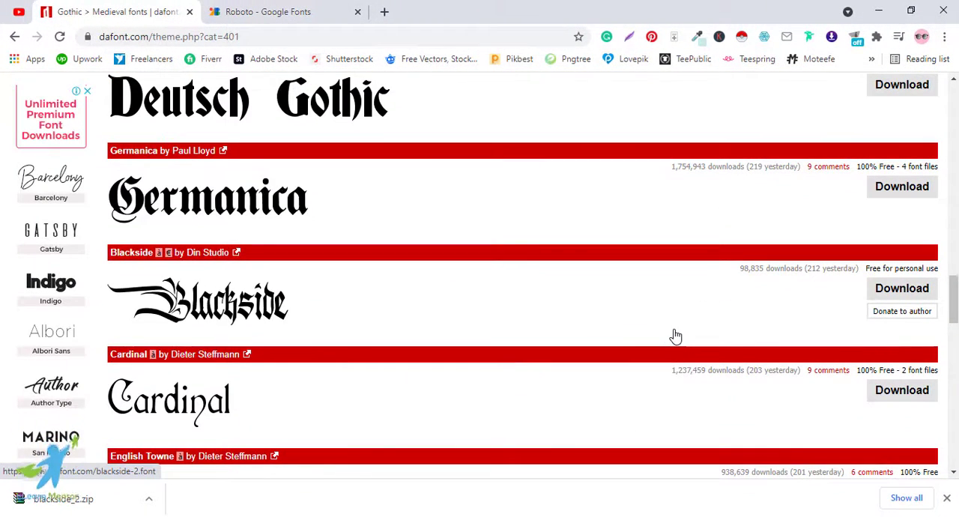